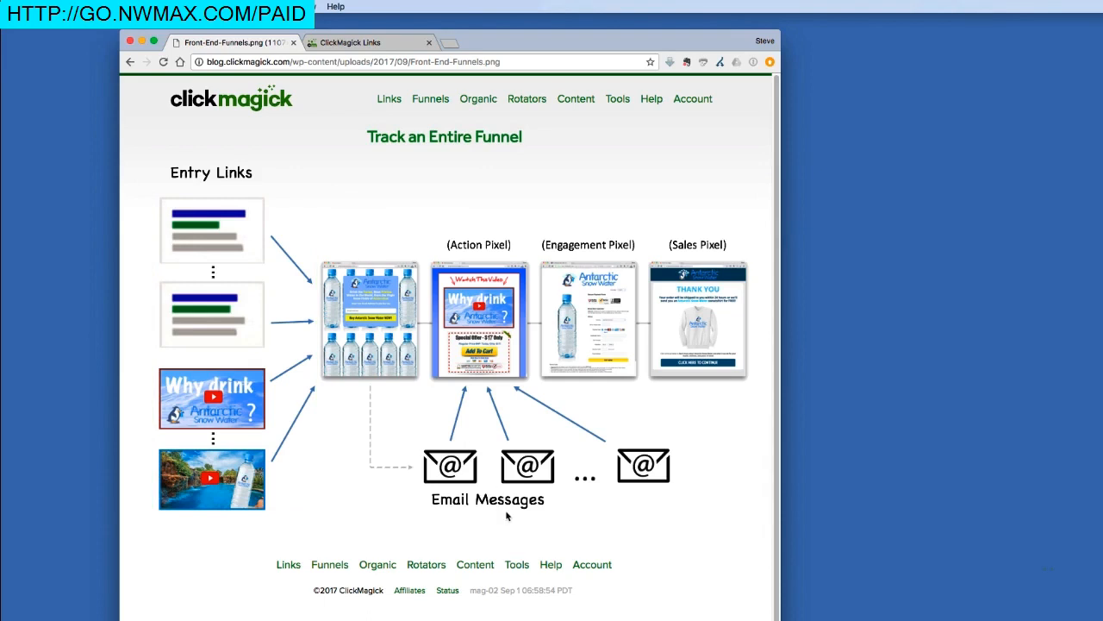
Step: Highlight 'Email Messages' on the funnel diagram, then go to the Total Stats - ASW links list
drag(431, 509, 471, 511)
drag(431, 509, 468, 511)
click(392, 46)
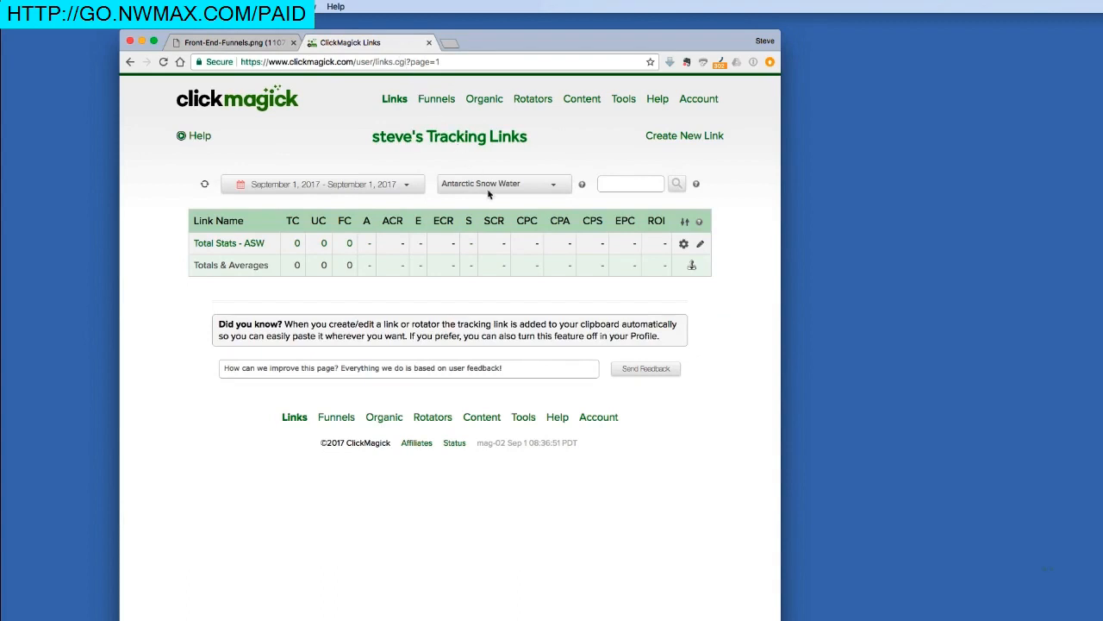
click(583, 186)
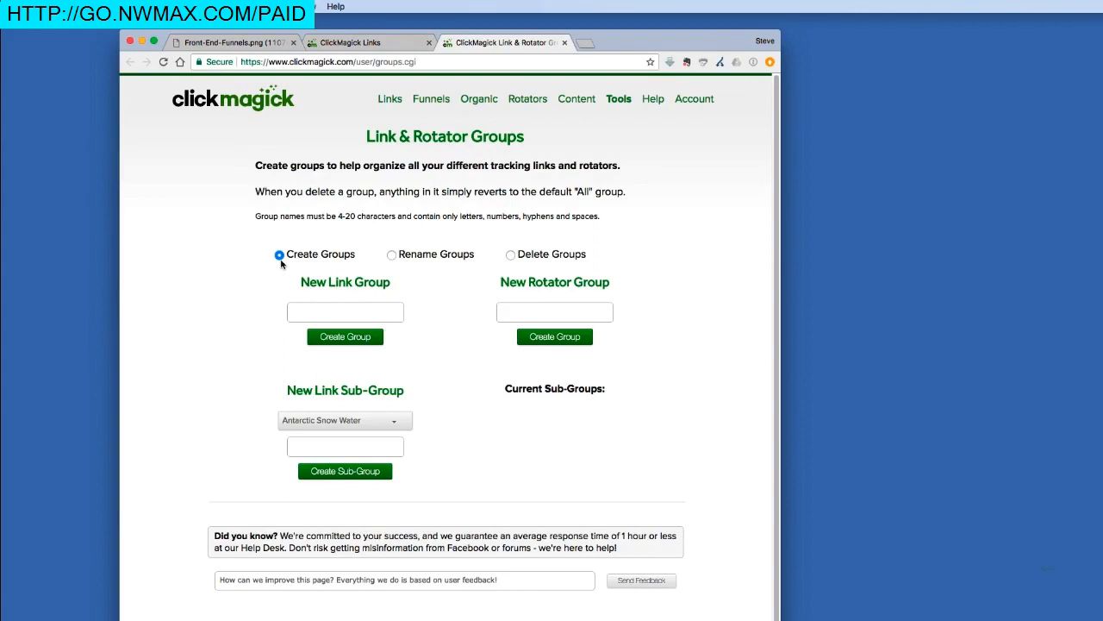
click(317, 314)
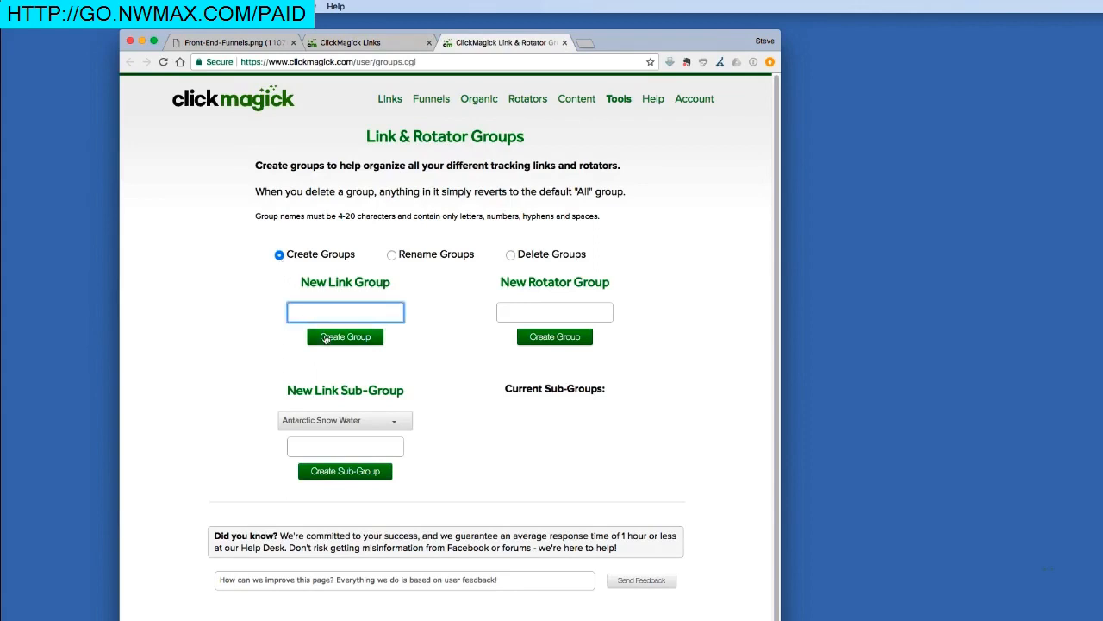
click(563, 43)
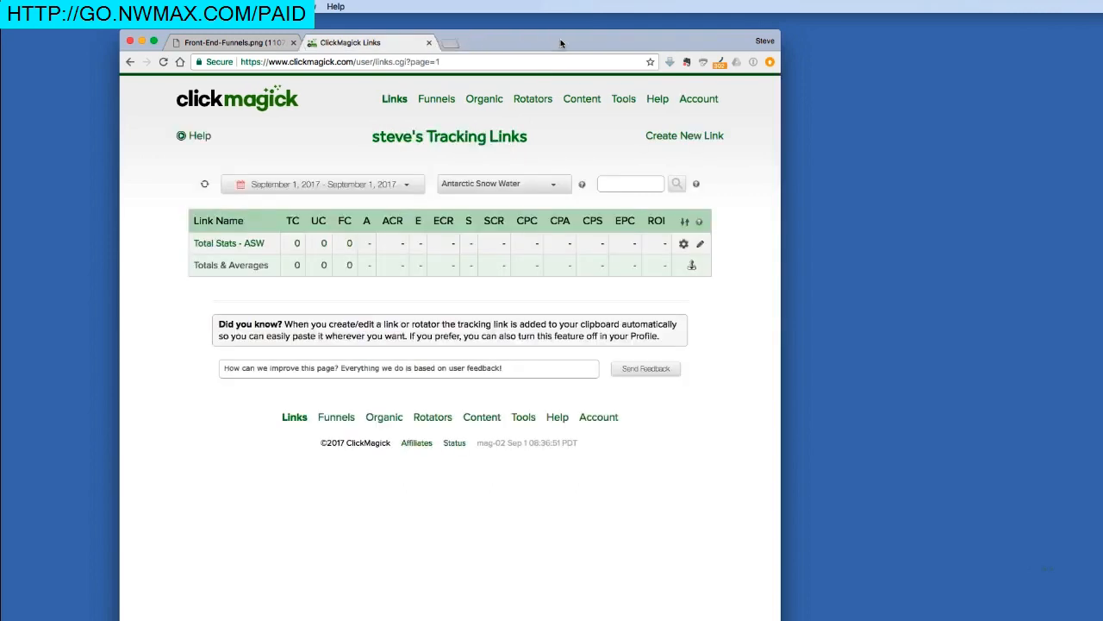
Step: In Total Stats - ASW's advanced settings, choose 'Yes, this is a Funnel Entry Link' and save
click(229, 245)
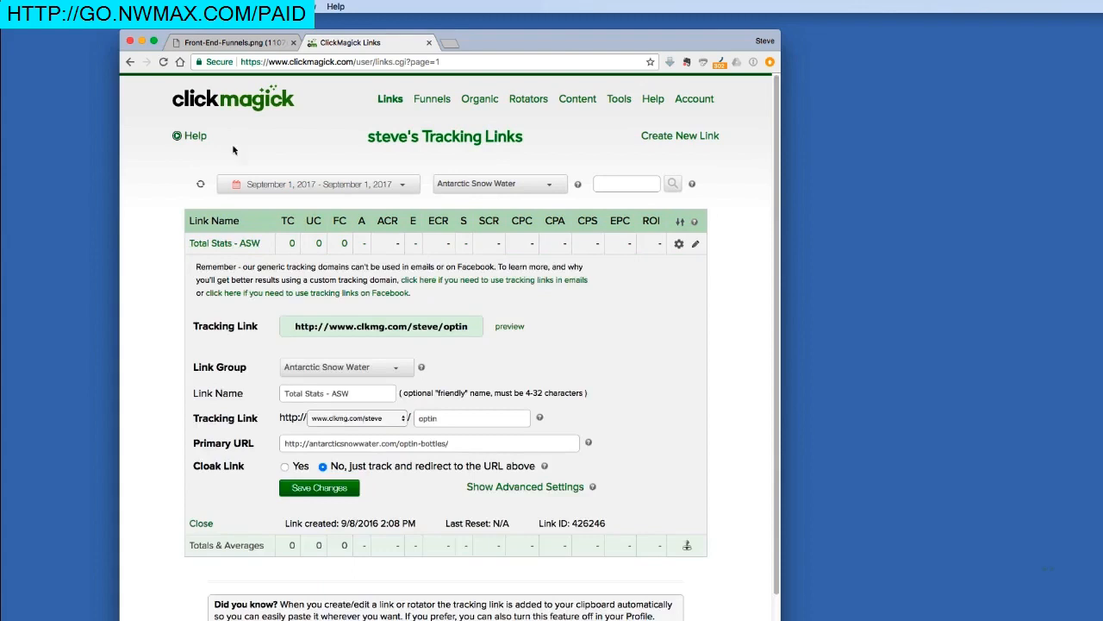
click(236, 43)
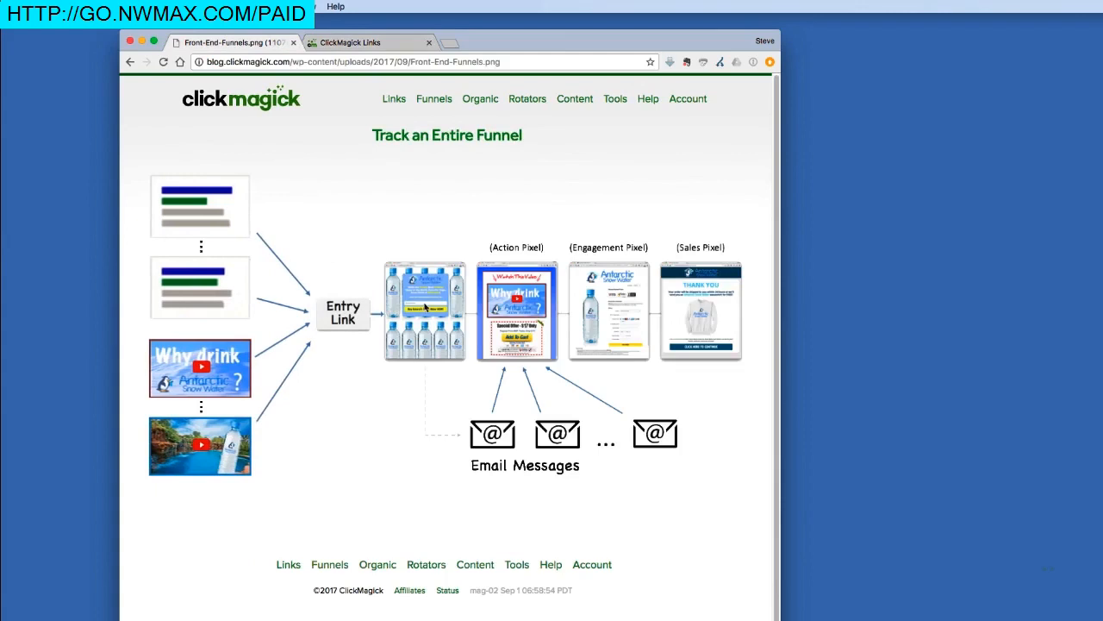
click(390, 44)
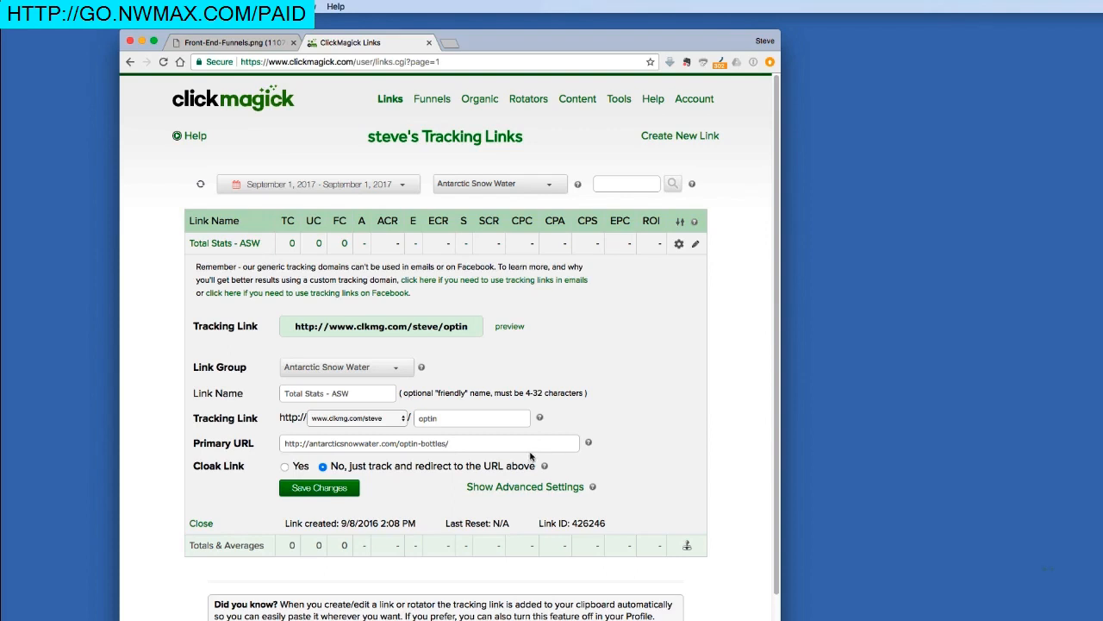
click(524, 487)
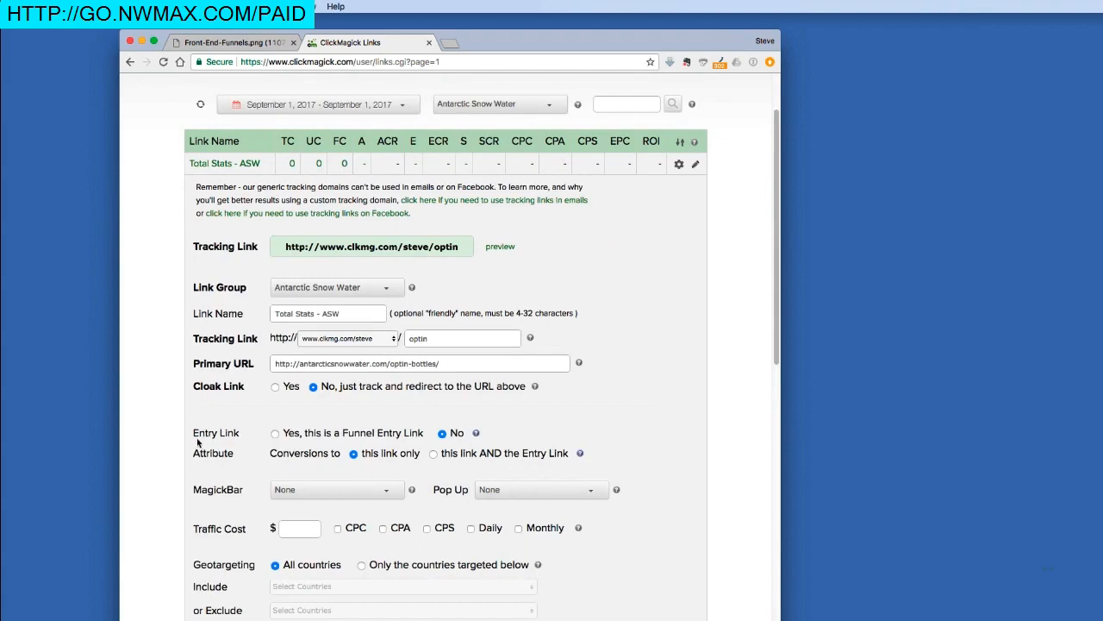
click(275, 434)
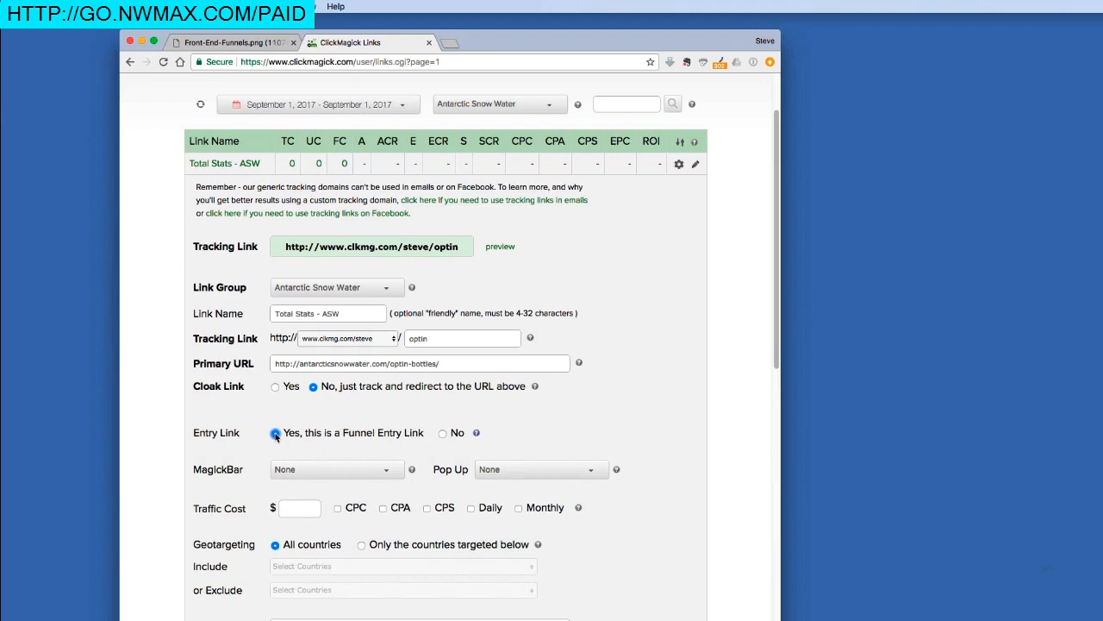
scroll(276, 433, down, 10)
click(324, 424)
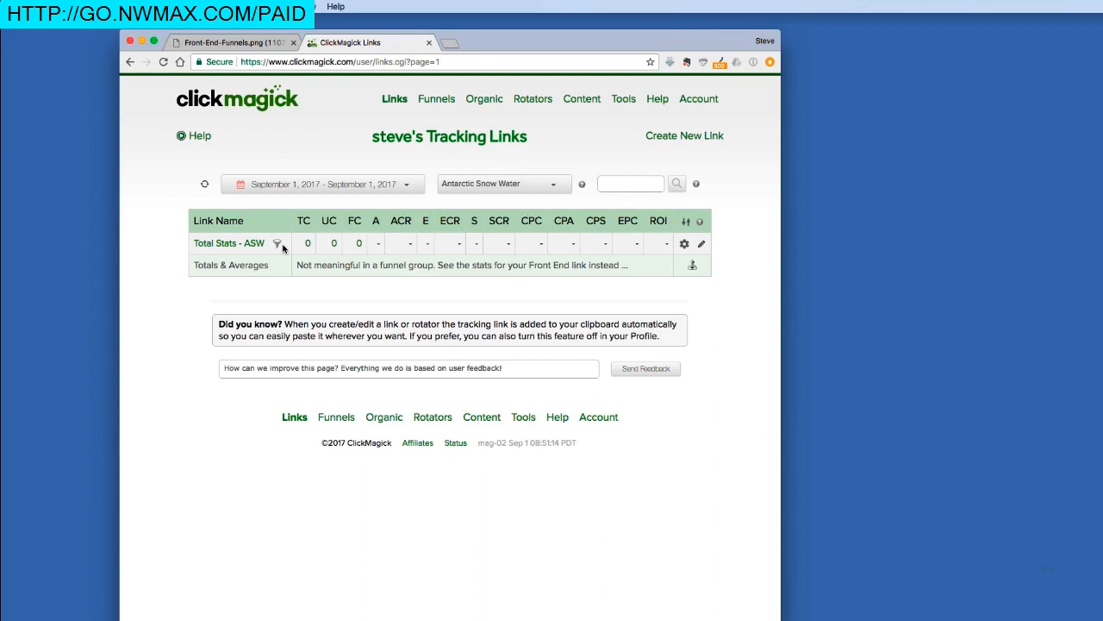
Step: Review the funnel diagram, then go to the Link & Rotator Groups management page
click(259, 49)
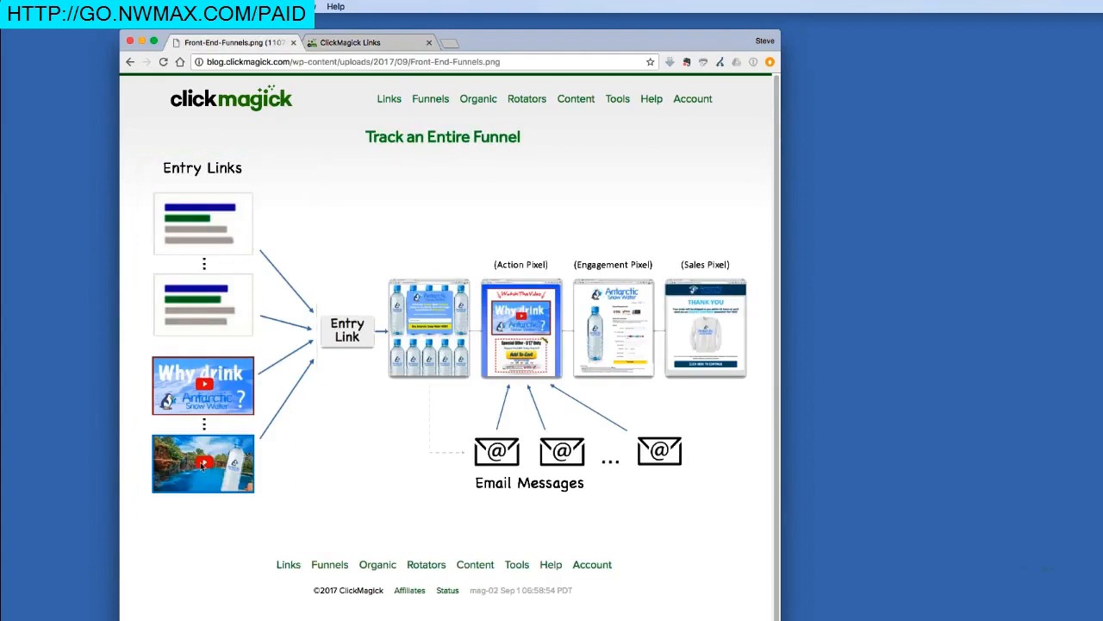
click(326, 43)
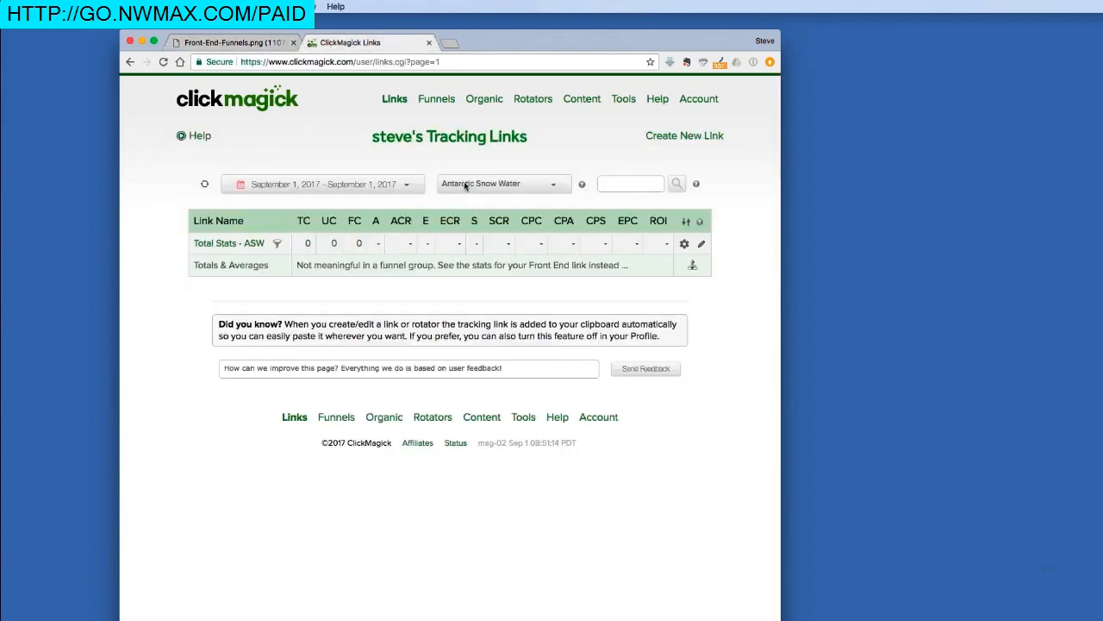
click(583, 187)
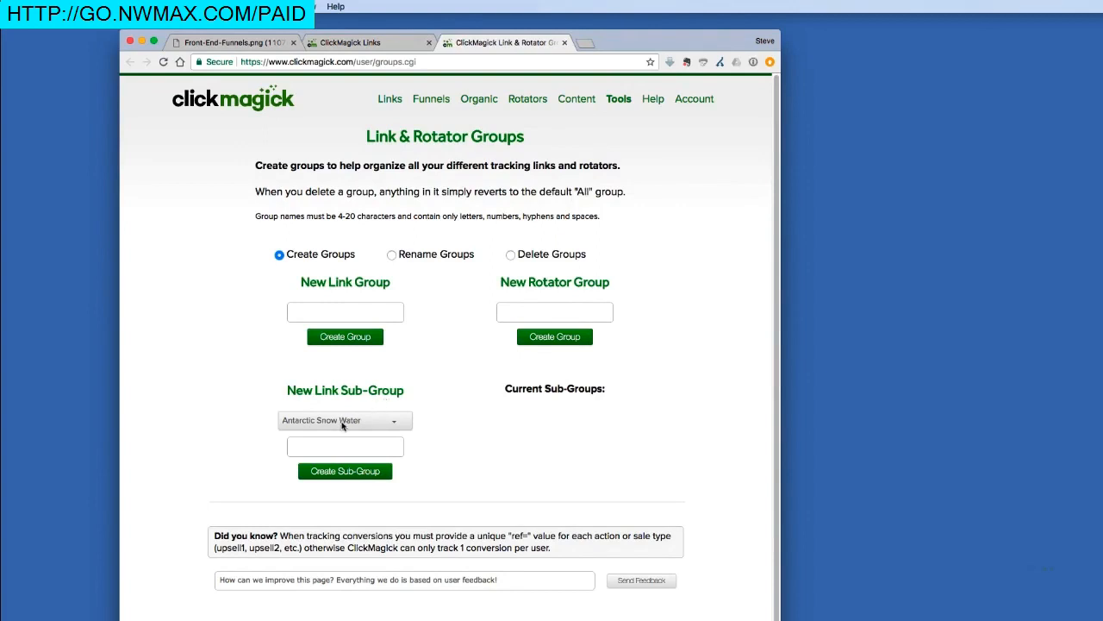
Step: Create link sub-group 'Entry Links - ASW' and return to the tracking links page
click(334, 446)
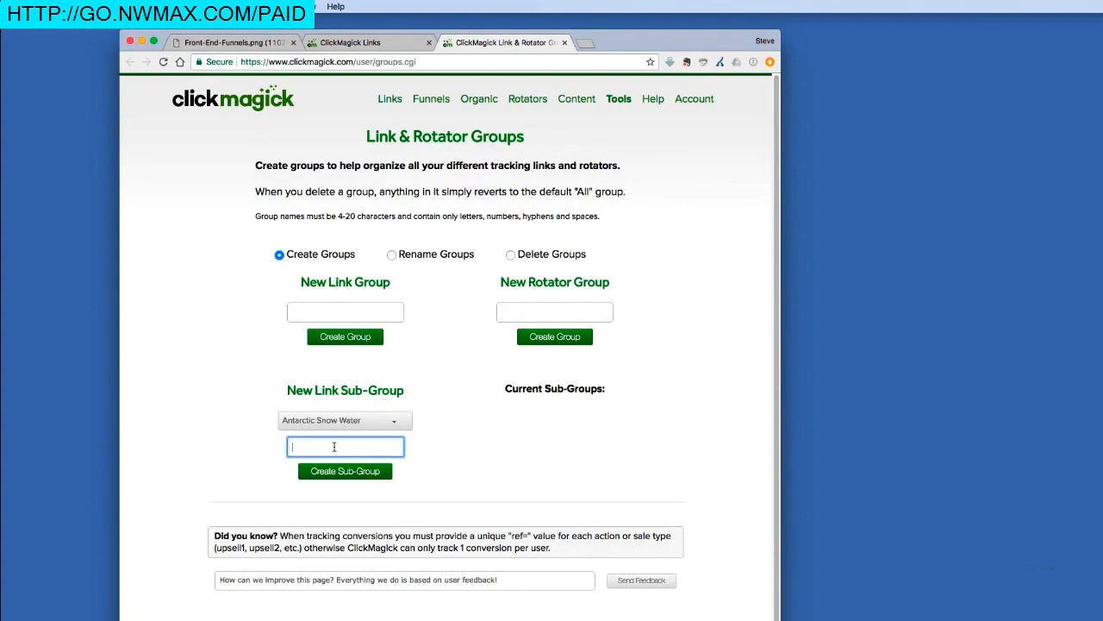
text(Entry Links - ASW)
click(323, 473)
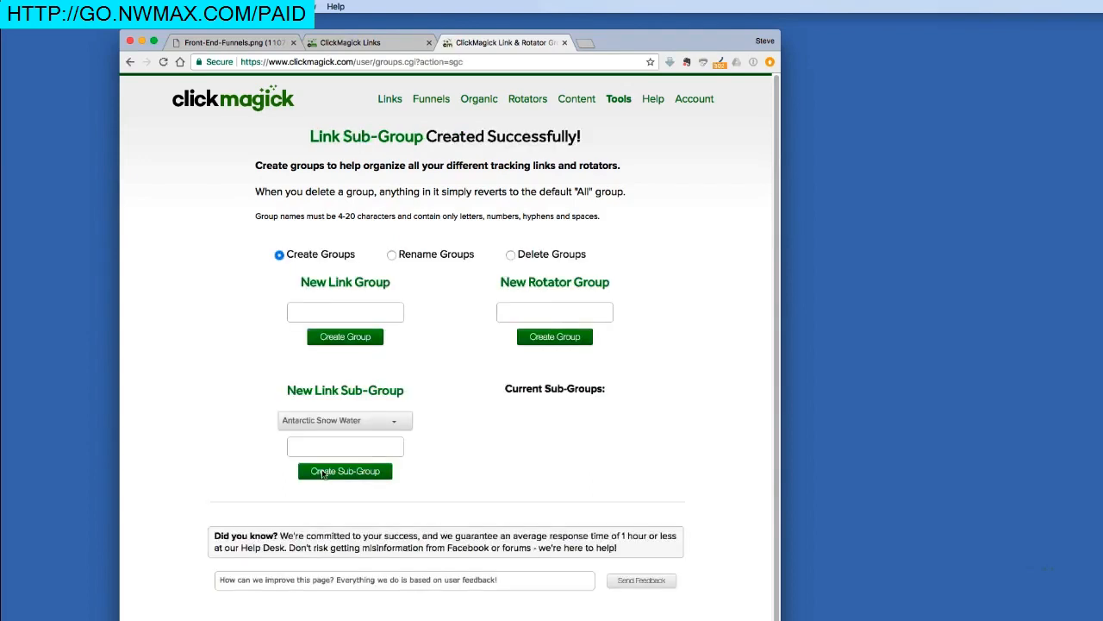
click(410, 42)
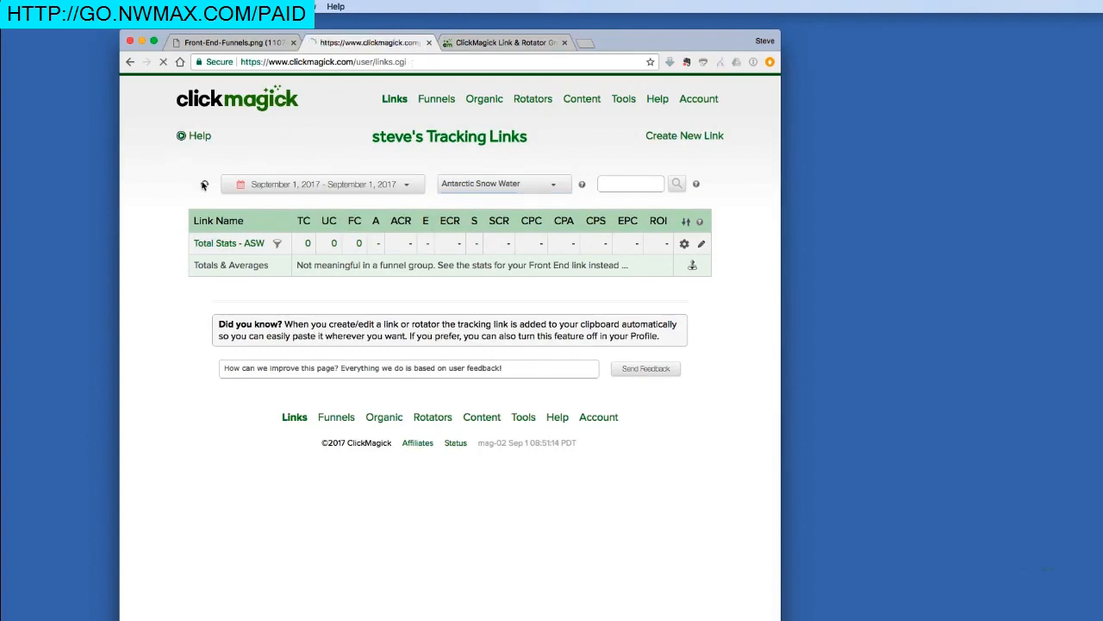
Step: Filter the links list to Antarctic Snow Water > Entry Links - ASW, glancing at the funnel diagram
click(493, 184)
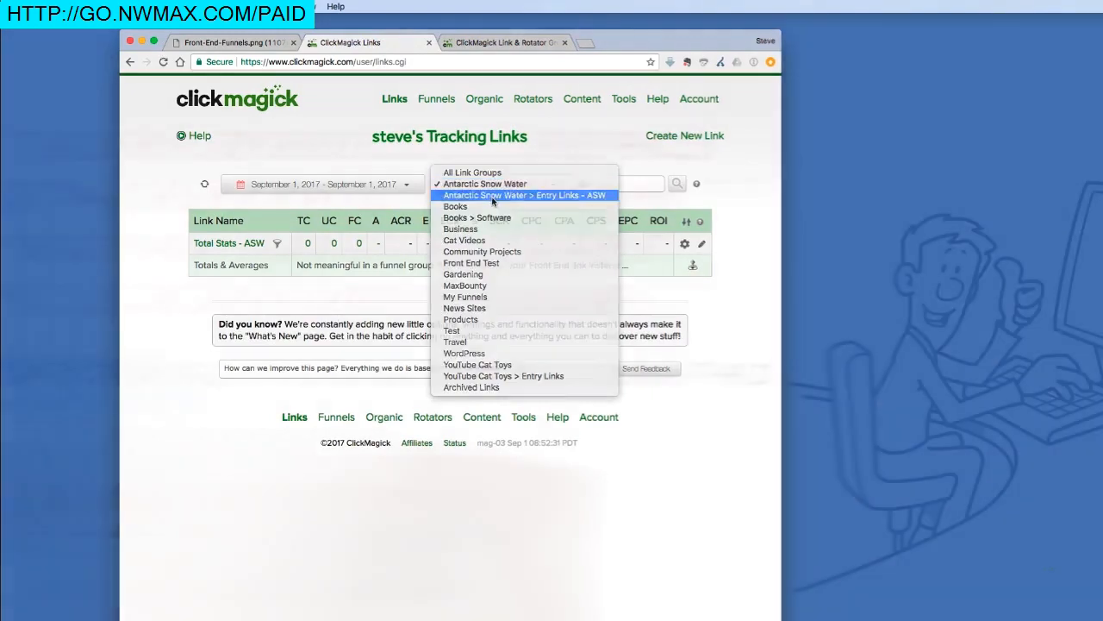
click(493, 199)
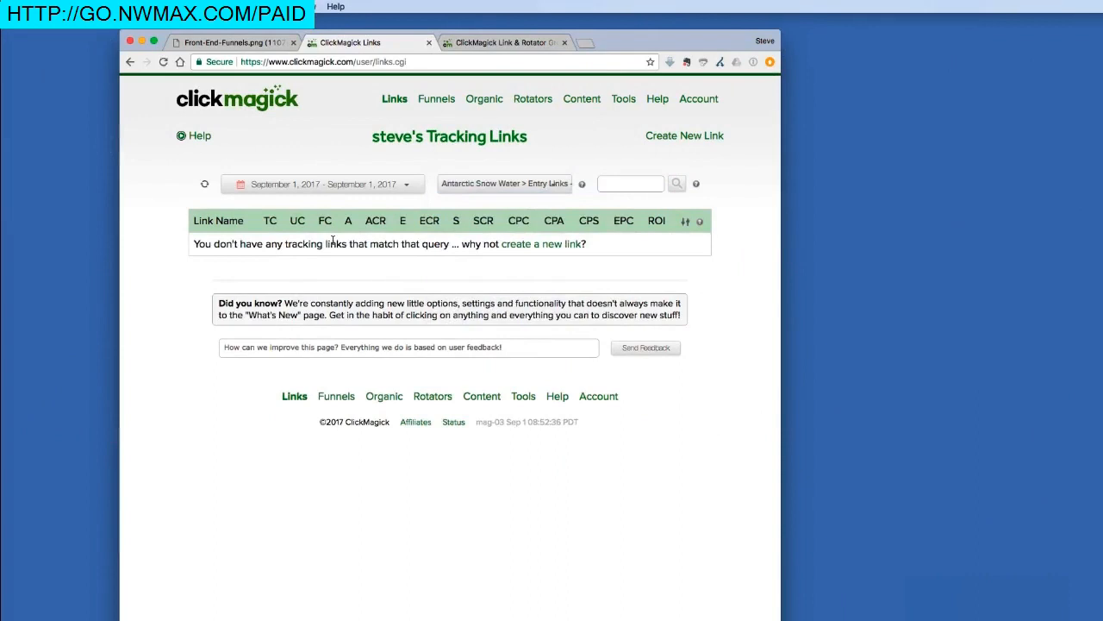
click(237, 42)
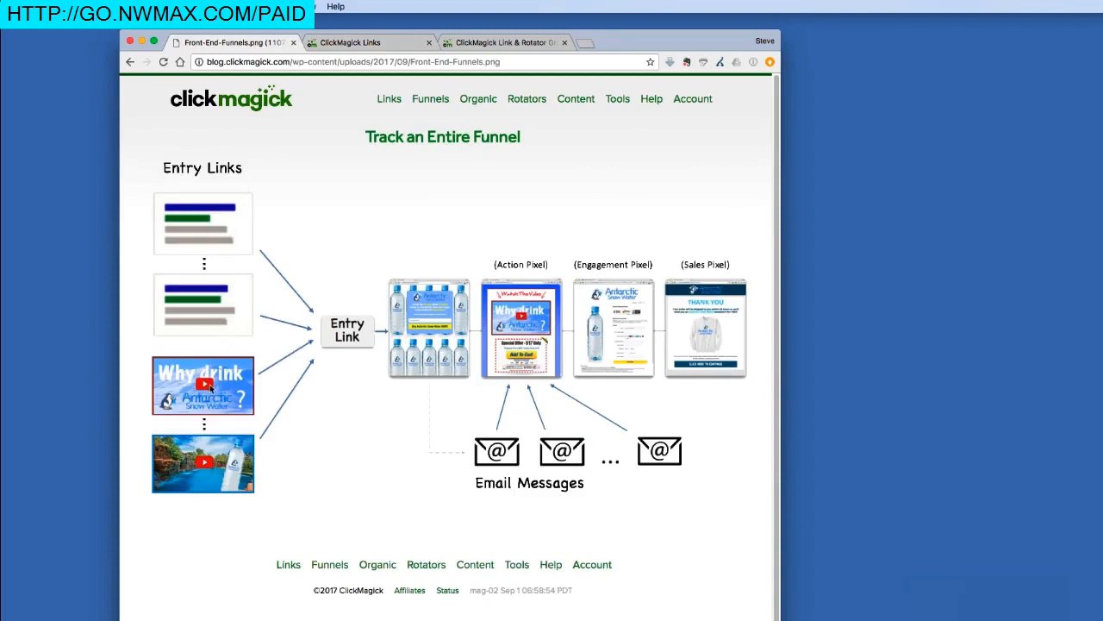
click(396, 43)
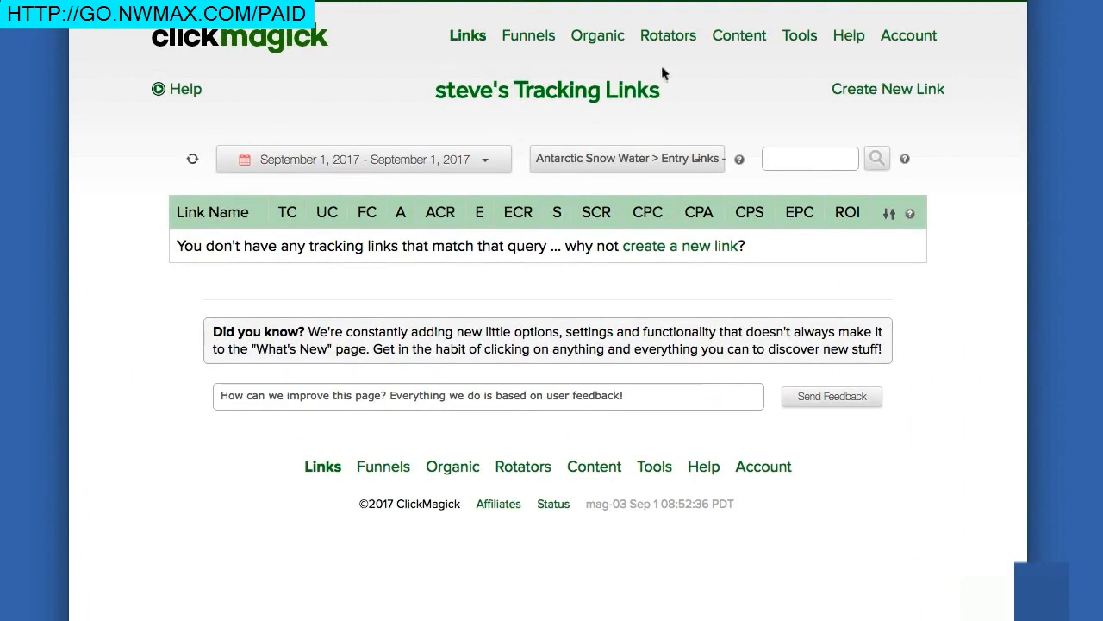
Step: Clone the funnel entry link four times, producing A-7yvd, A-if0u, A-nox5 and A-yyoc
click(865, 95)
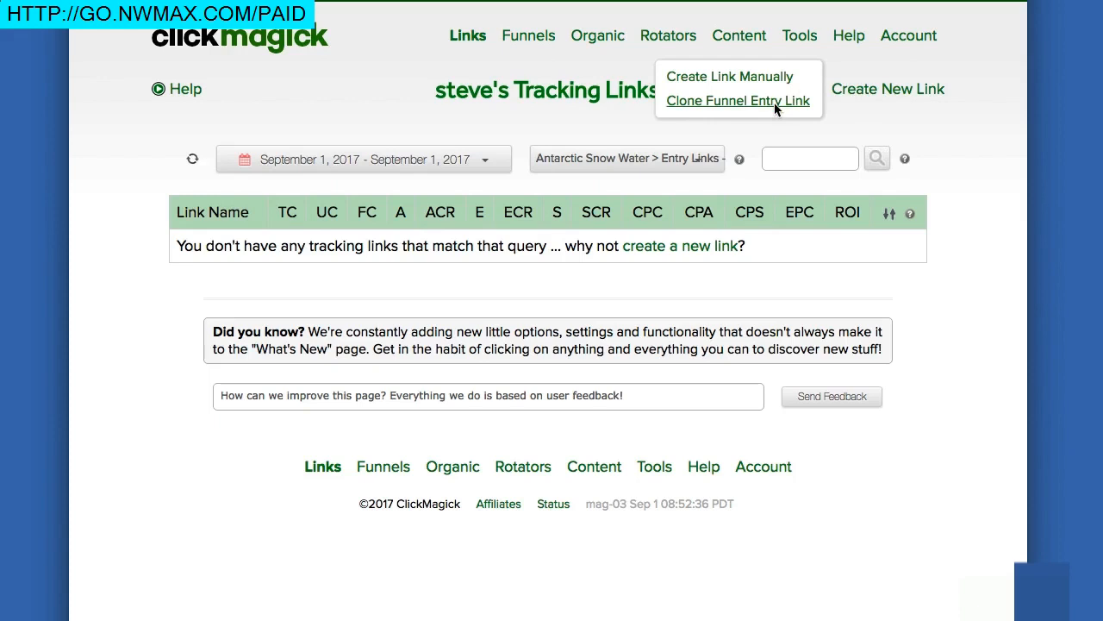
click(775, 107)
click(867, 94)
click(795, 105)
click(860, 93)
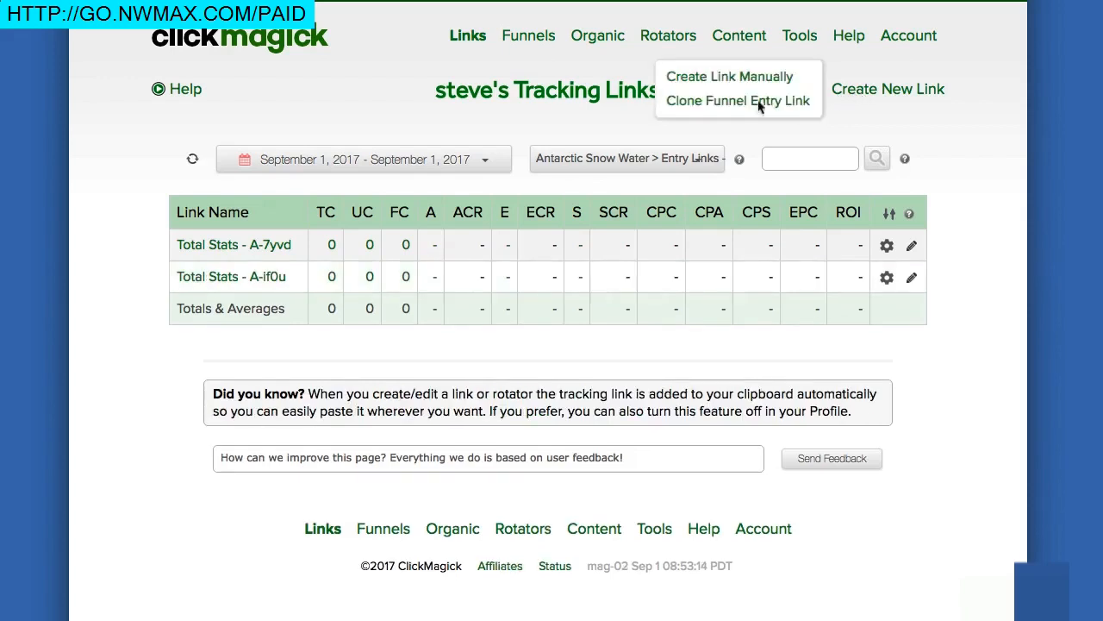
click(749, 104)
click(862, 93)
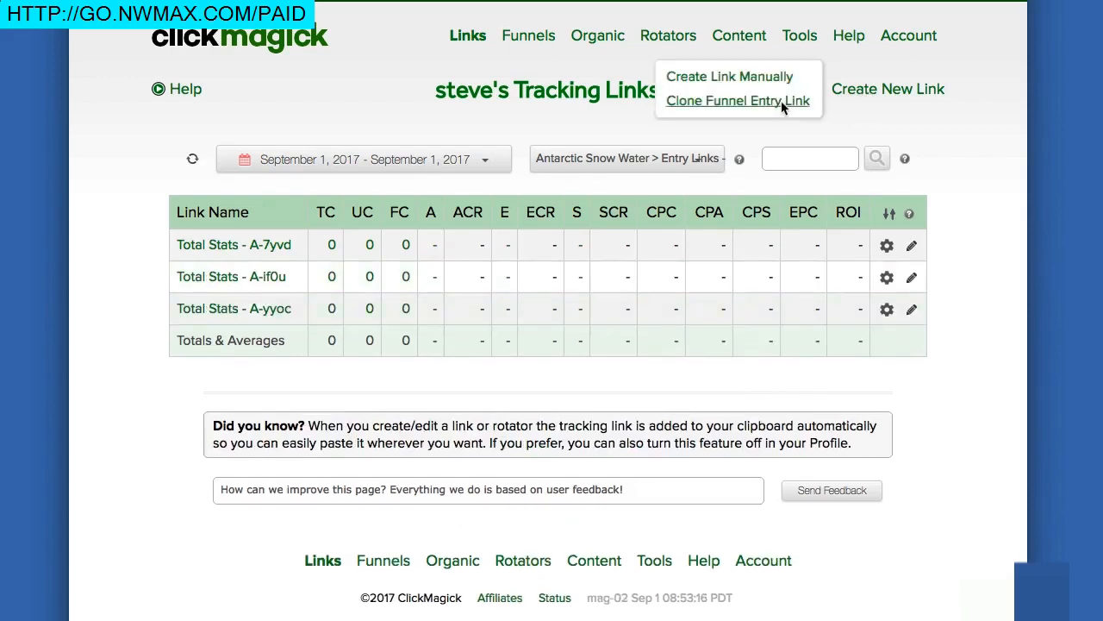
click(784, 105)
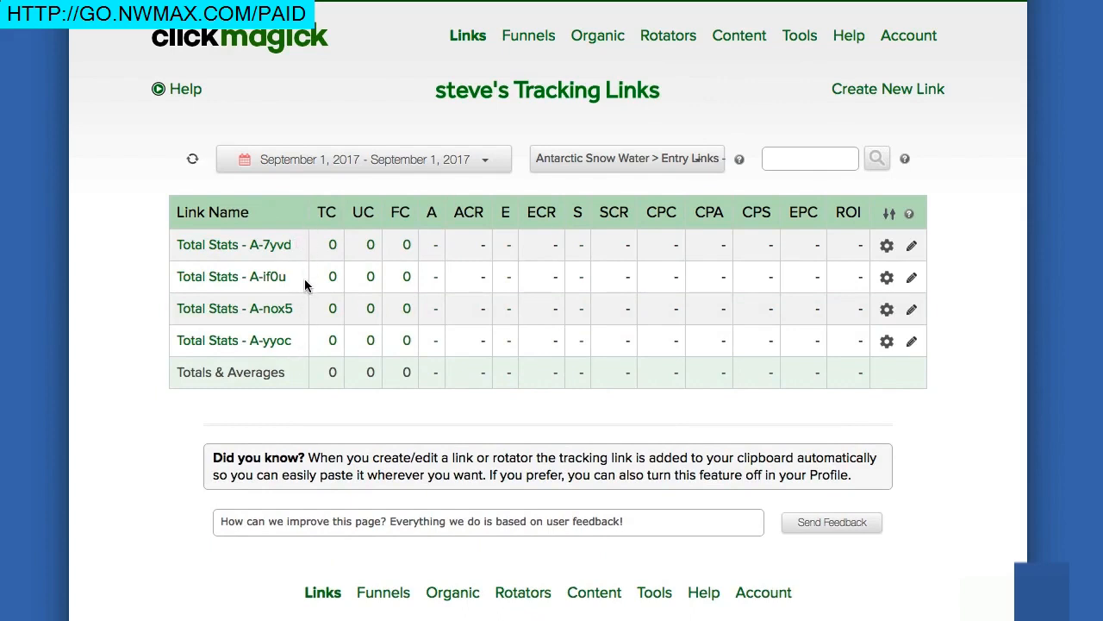
click(259, 248)
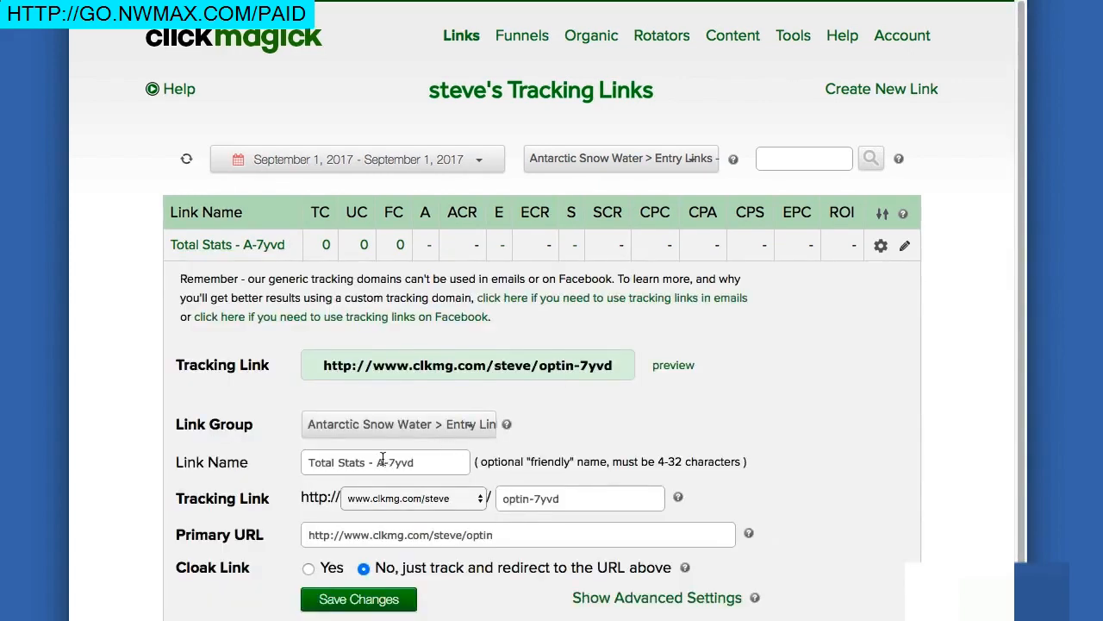
Step: Rename A-7yvd and A-if0u to Total Stats - Ad 1 and Total Stats - Ad 2
drag(377, 462, 431, 461)
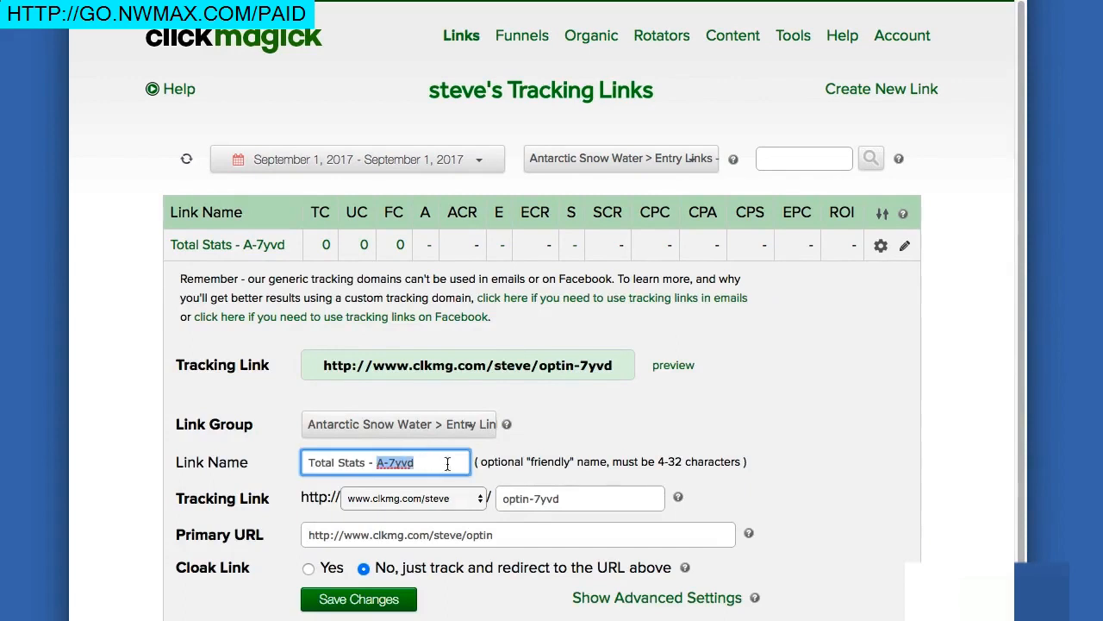
text(Ad 1)
click(384, 595)
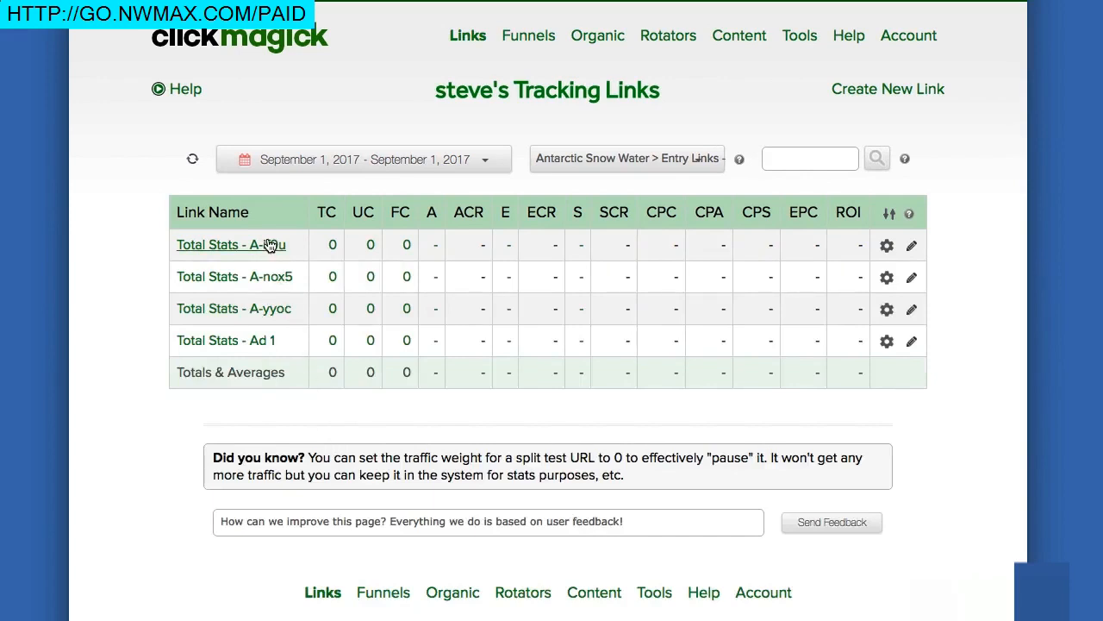
click(269, 245)
click(374, 463)
drag(374, 463, 419, 462)
text(Ad 2)
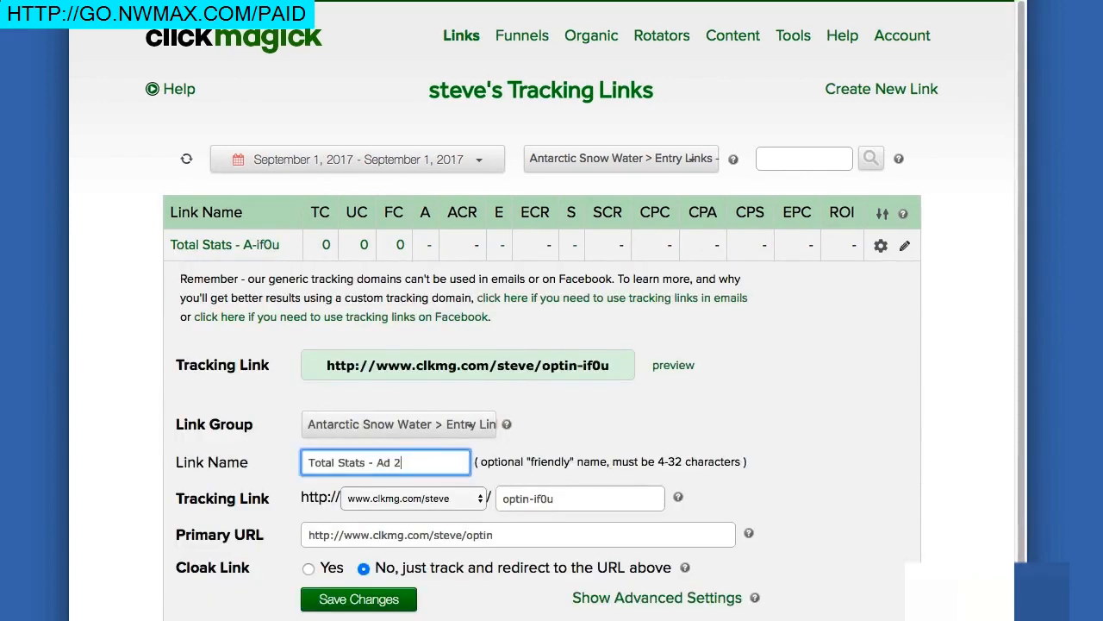
click(380, 600)
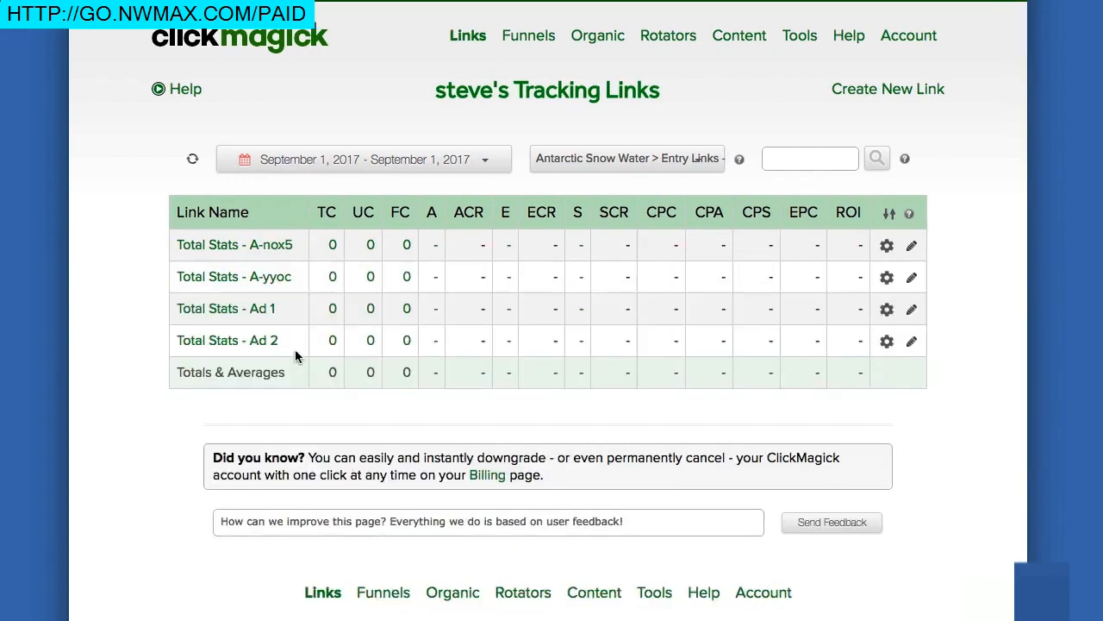
Step: Rename A-nox5 and A-yyoc to Total Stats - Vid 1 and Total Stats - Vid 2
click(281, 246)
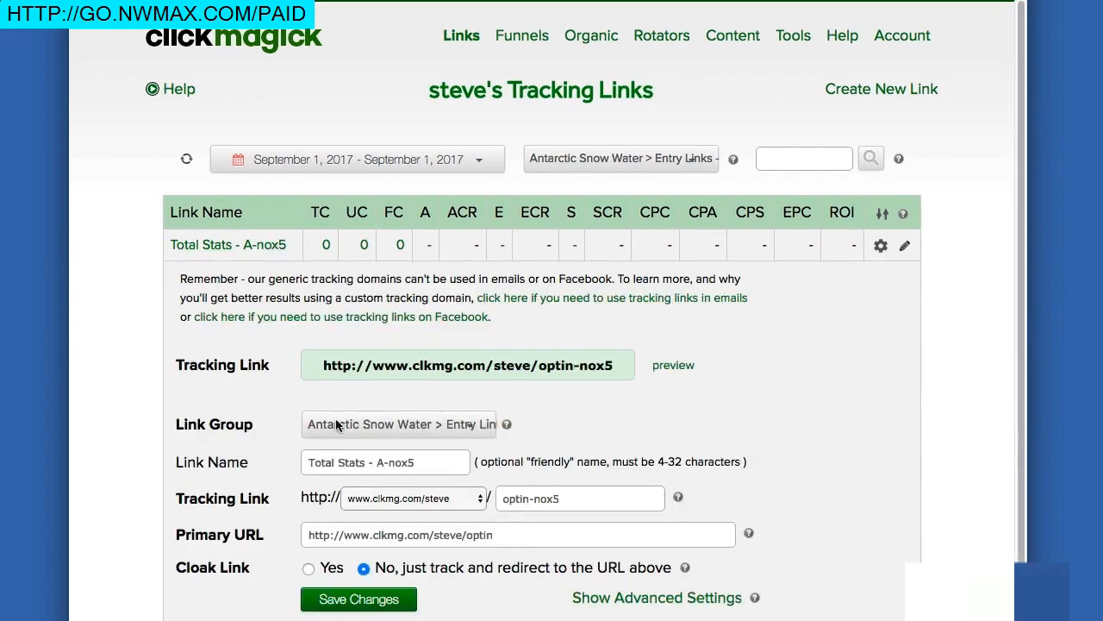
drag(374, 463, 415, 463)
text(Vid 1)
click(371, 602)
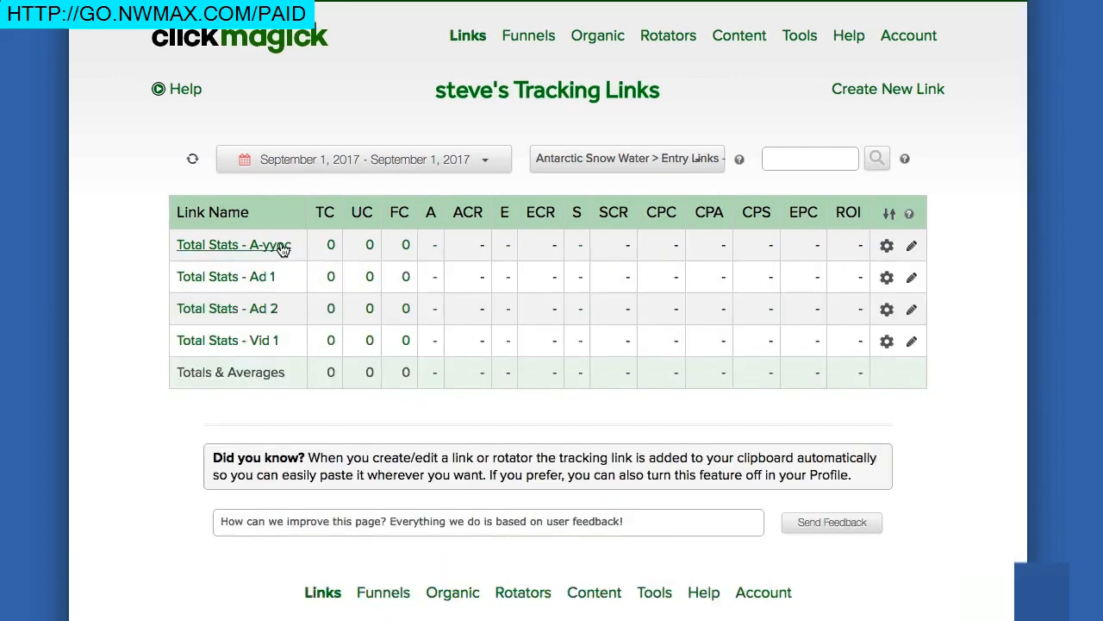
click(282, 246)
drag(376, 463, 459, 468)
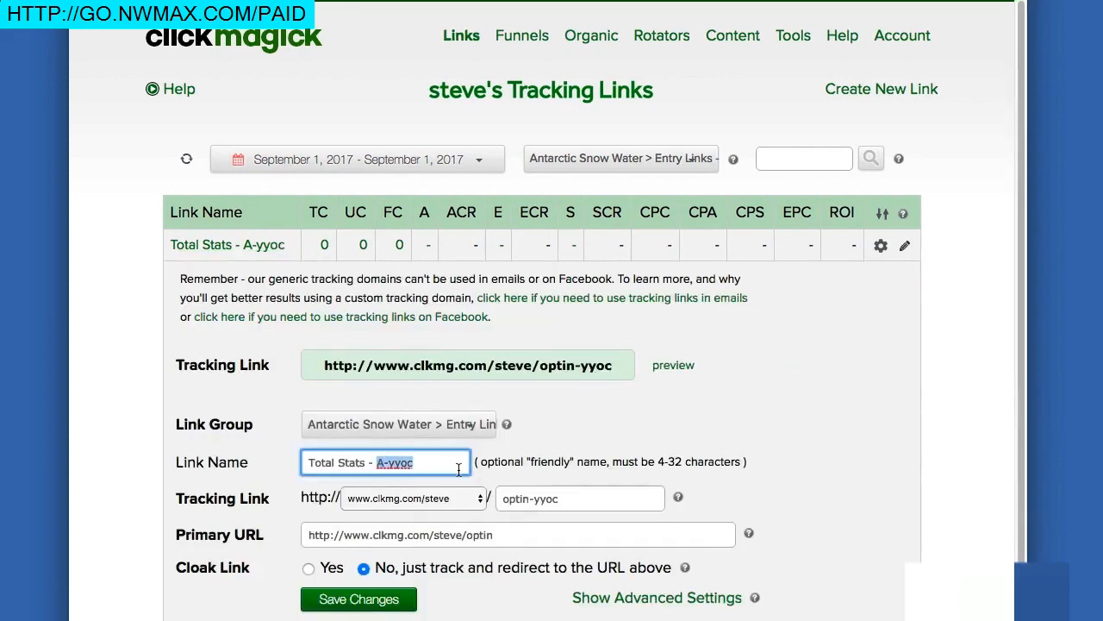
text(Vid 2)
click(366, 599)
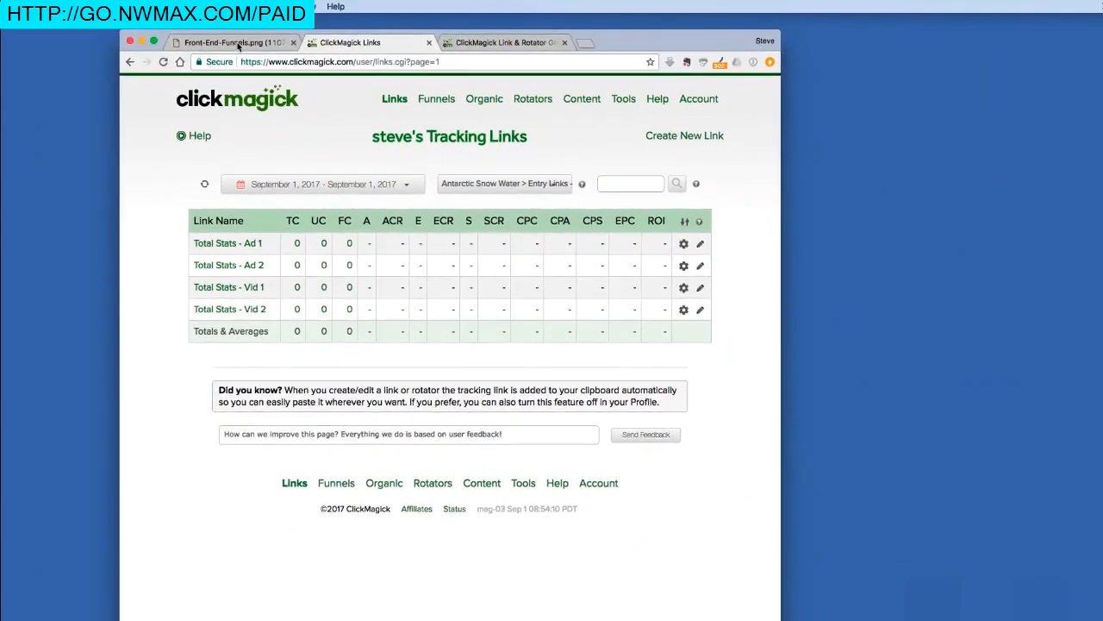
click(239, 44)
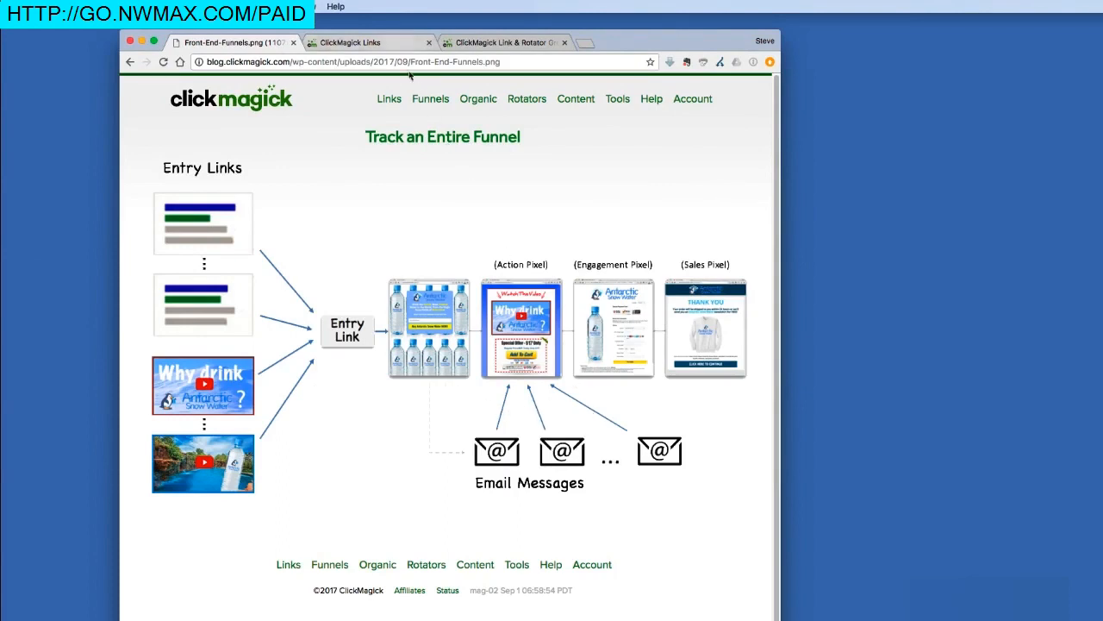
click(399, 42)
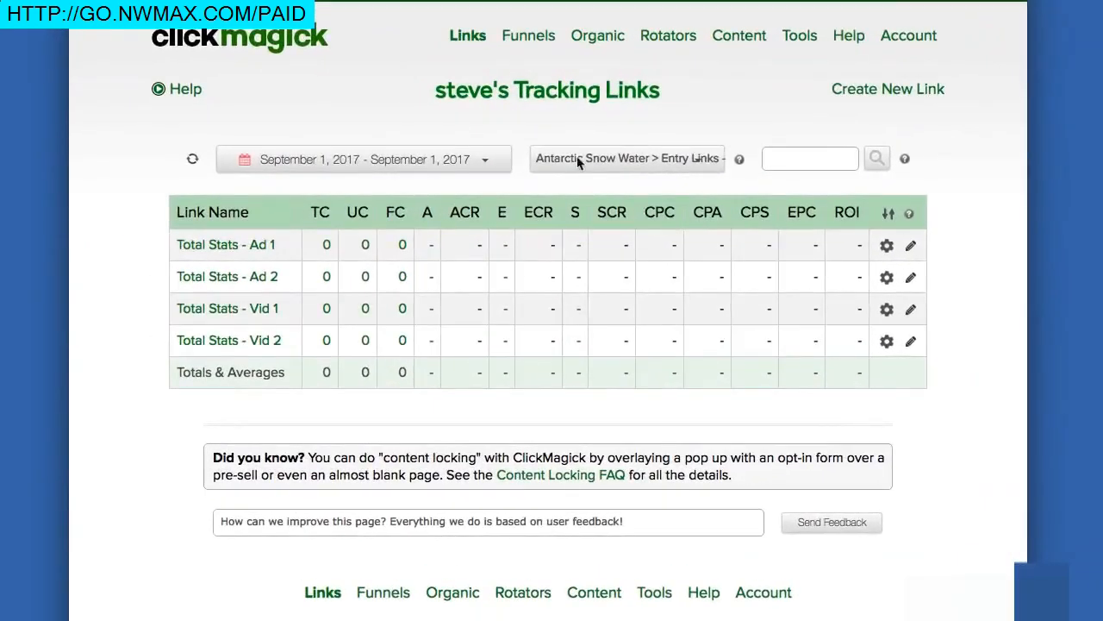
click(525, 170)
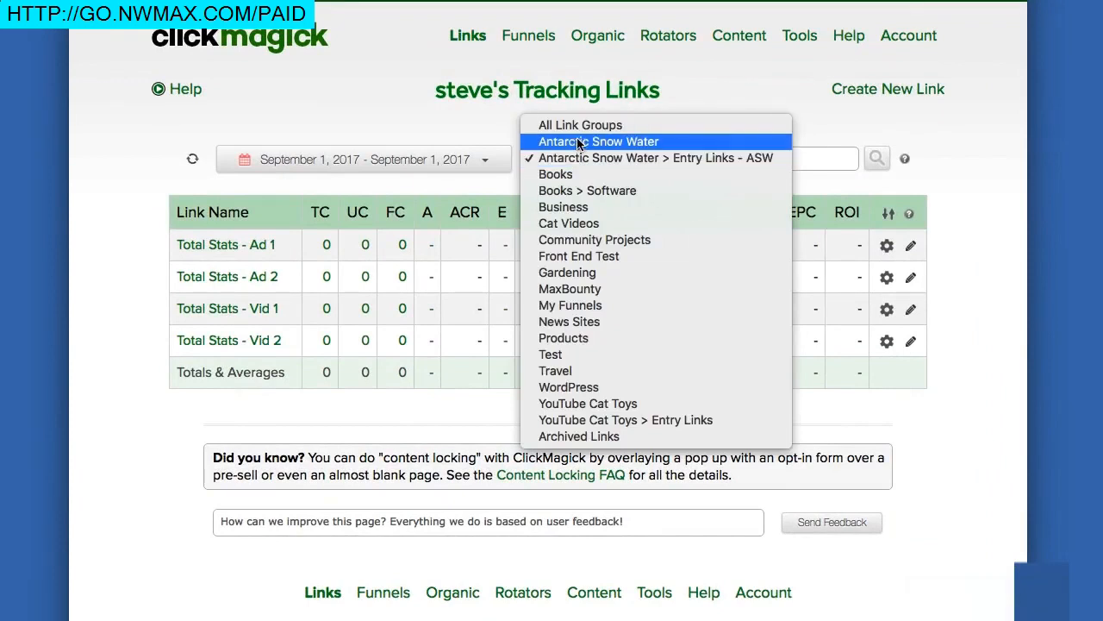
click(577, 139)
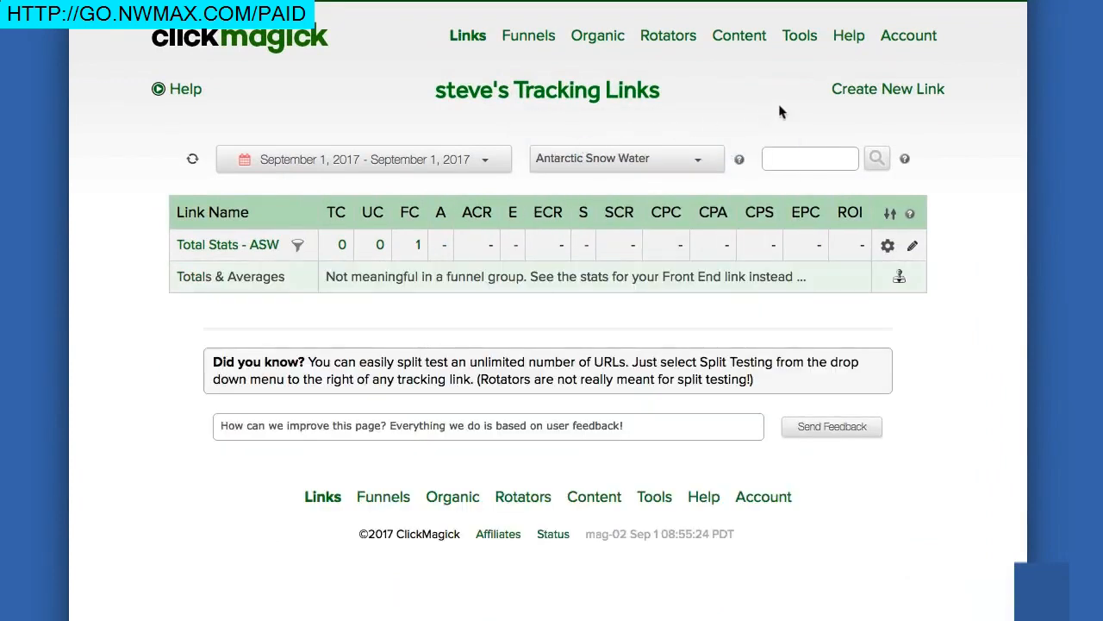
click(877, 95)
click(384, 205)
text(A)
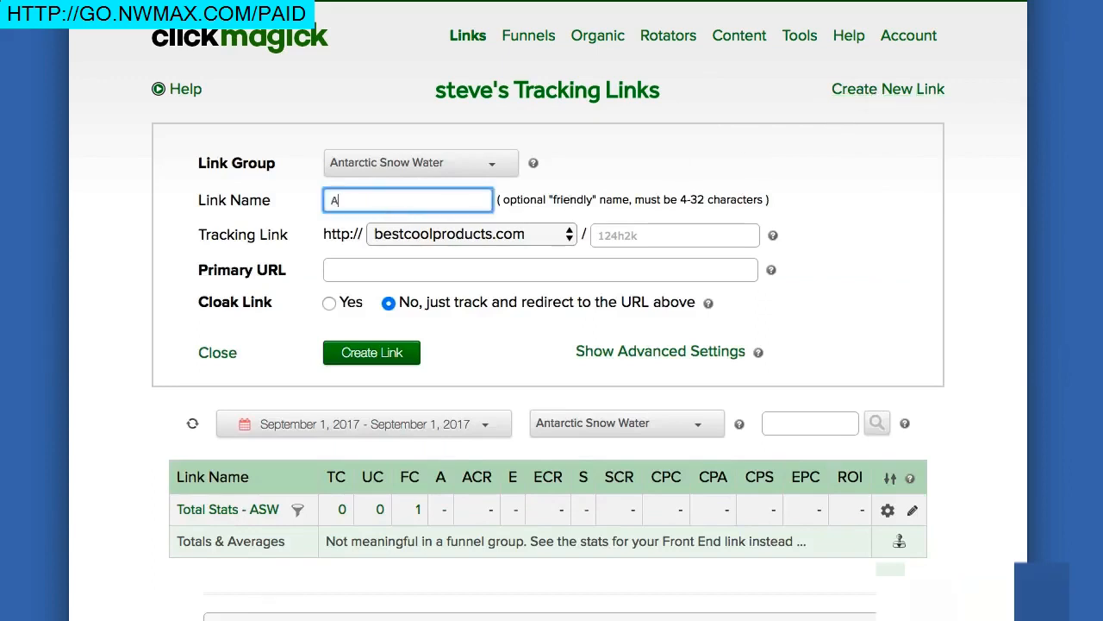
text(SW - Email)
text(1)
click(339, 267)
text(http://)
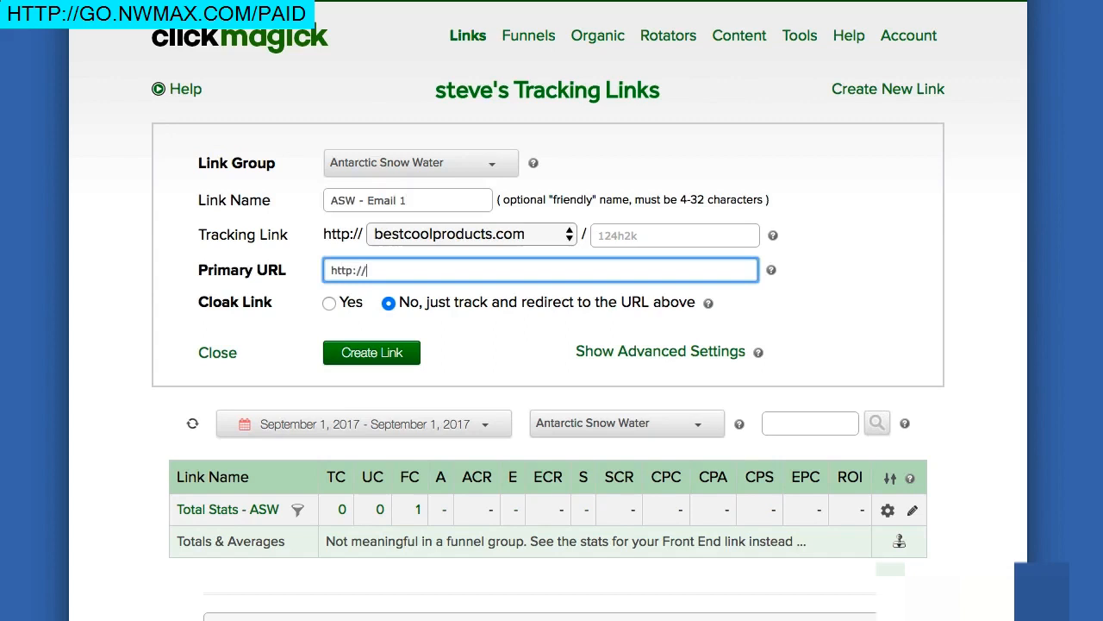
text(antarcticsnowwater.com/salesvid)
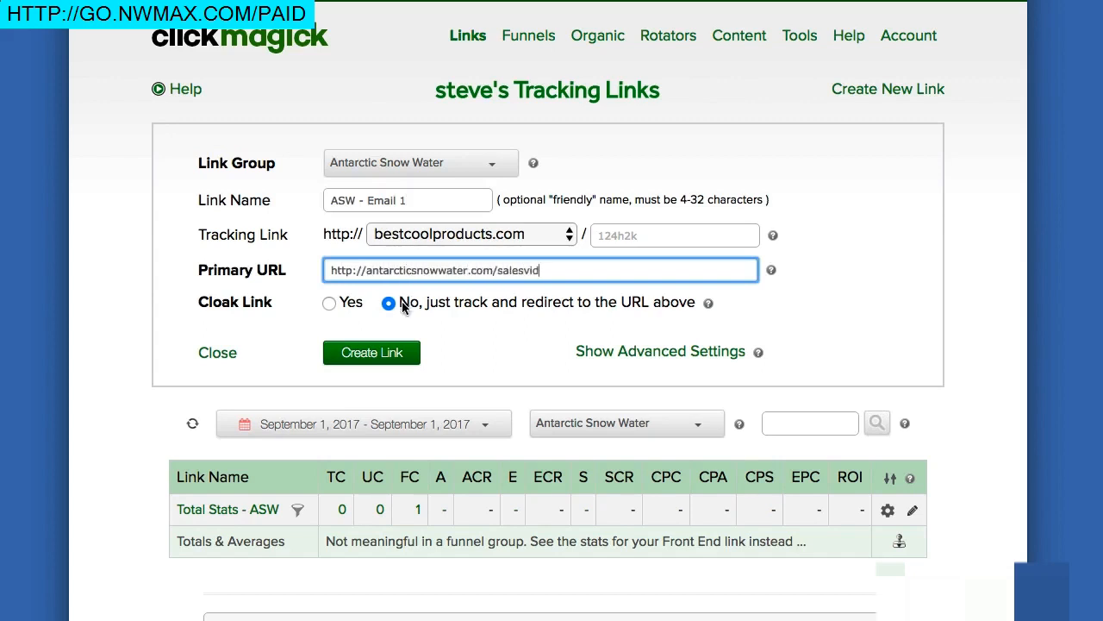
click(392, 355)
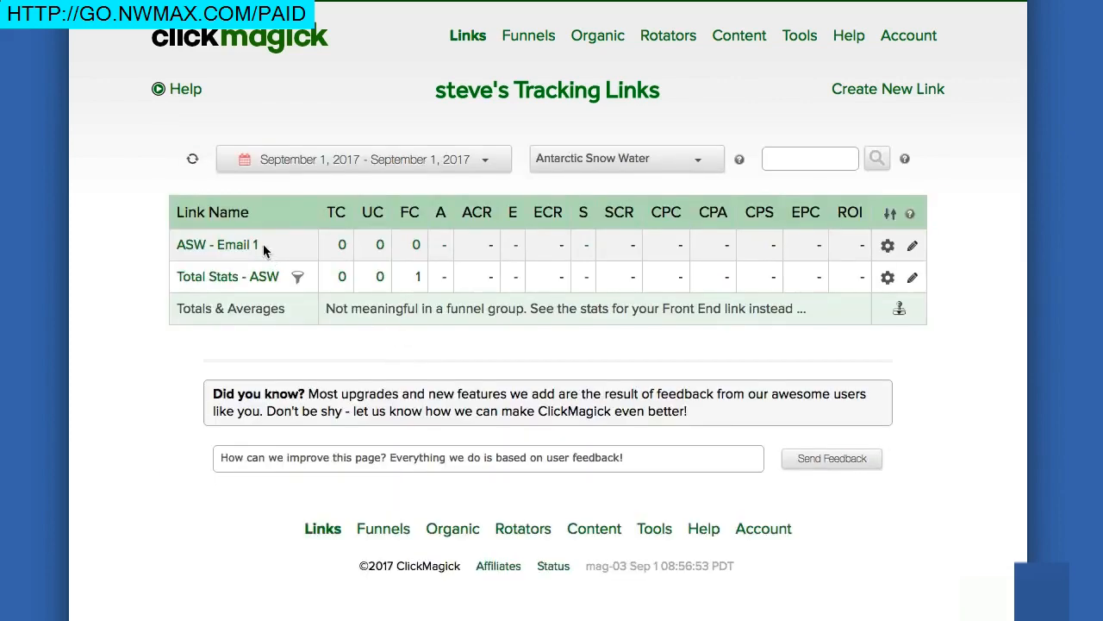
Step: Create link 'ASW - Email 2' with primary URL antarcticsnowwater.com/salesvid
click(860, 91)
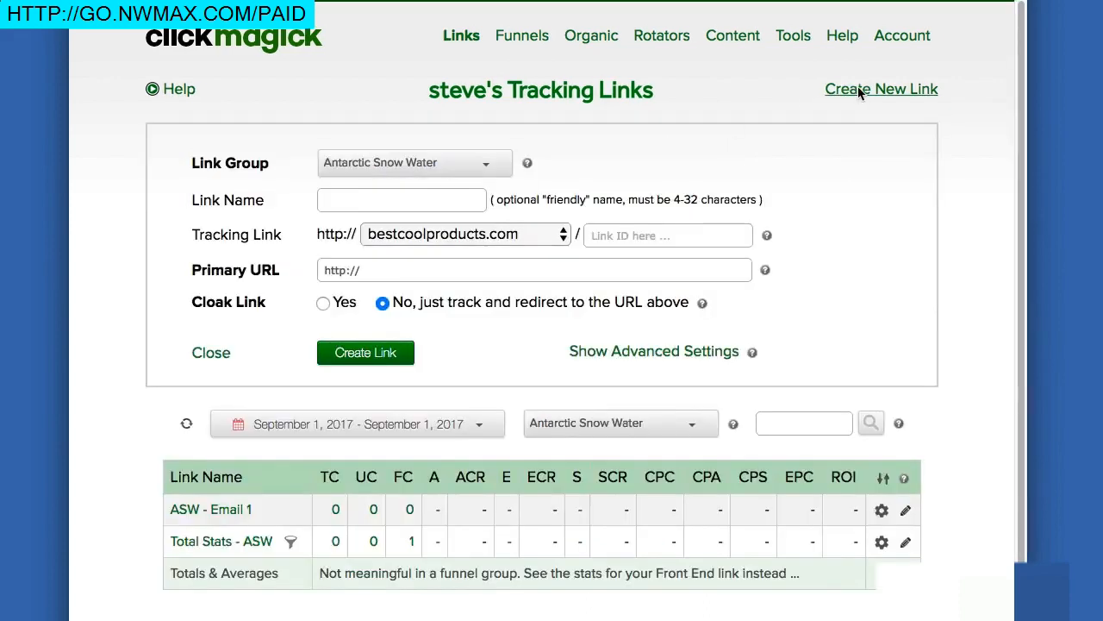
click(407, 202)
text(ASW - Email 2)
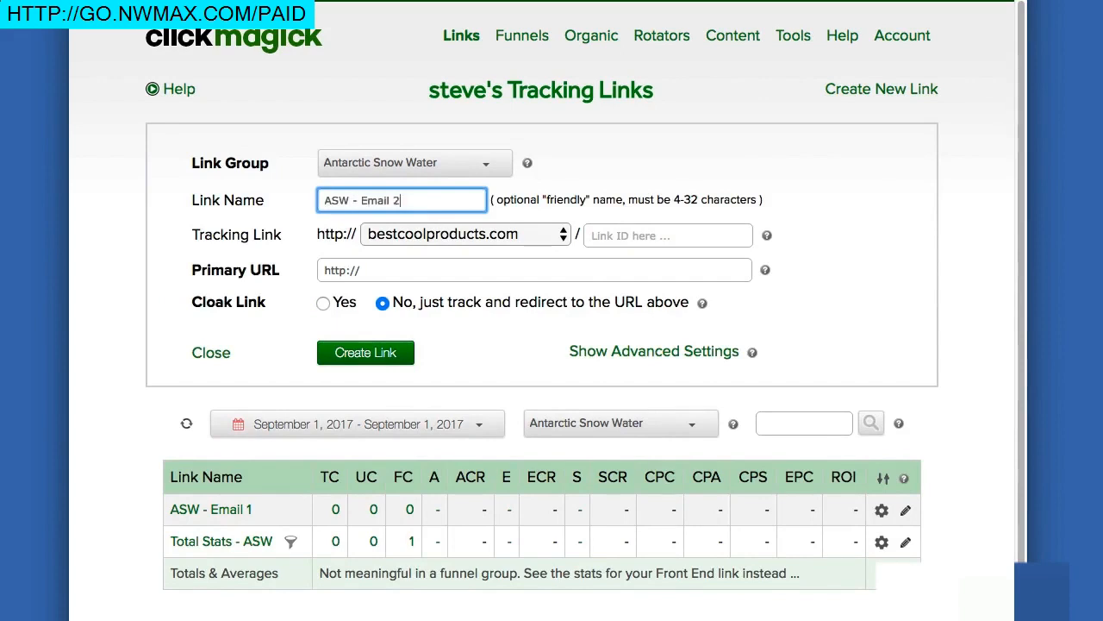
click(409, 270)
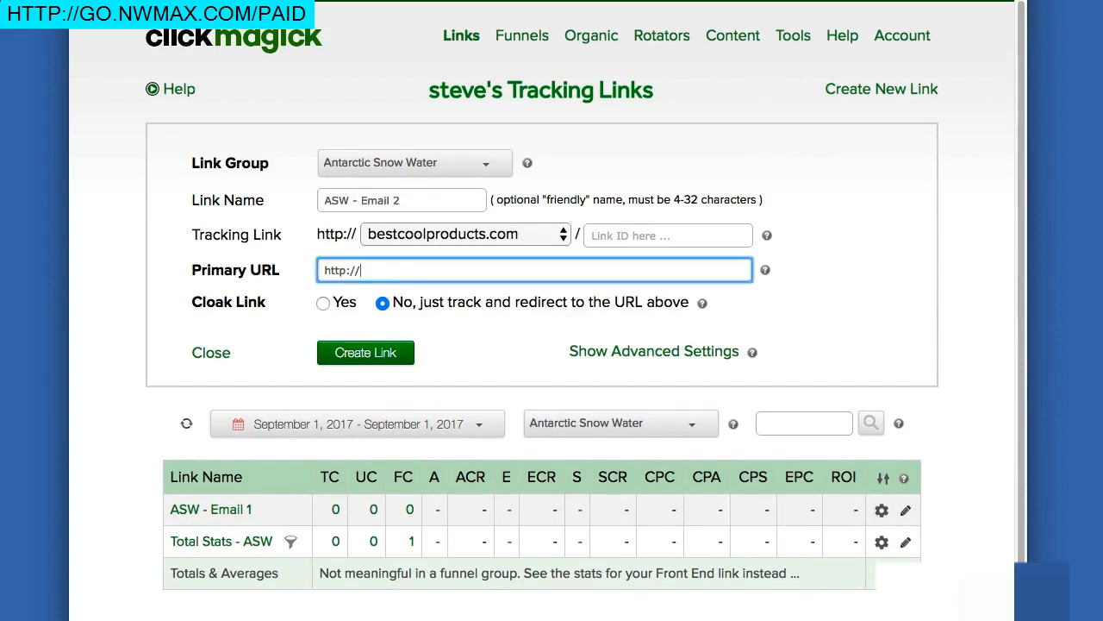
text(antarcticsnowwater.com/salesvid)
click(361, 351)
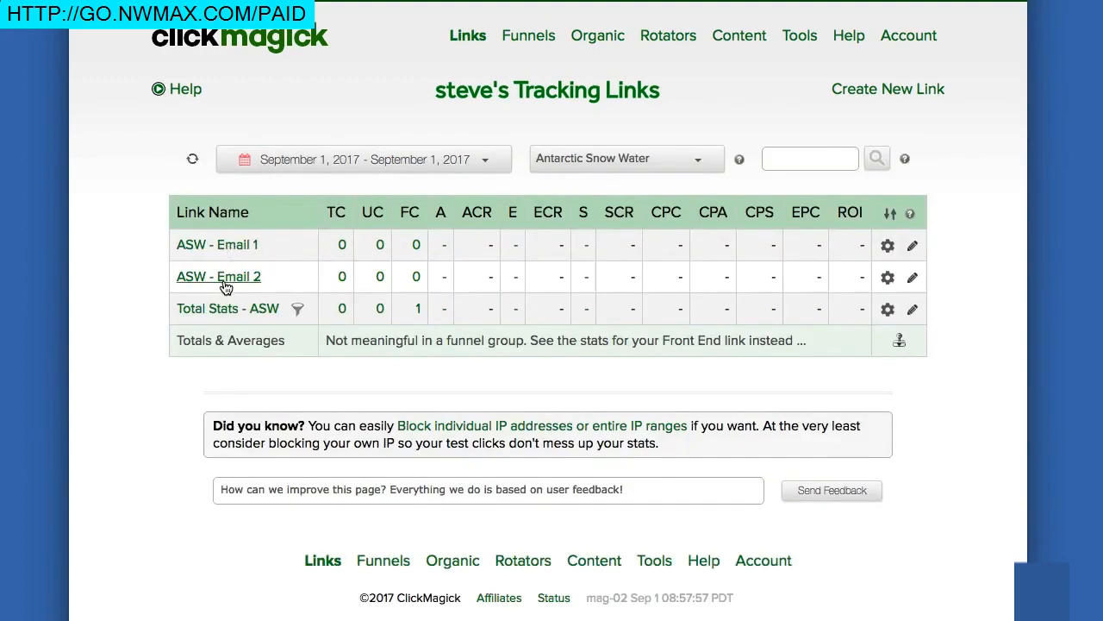
click(912, 283)
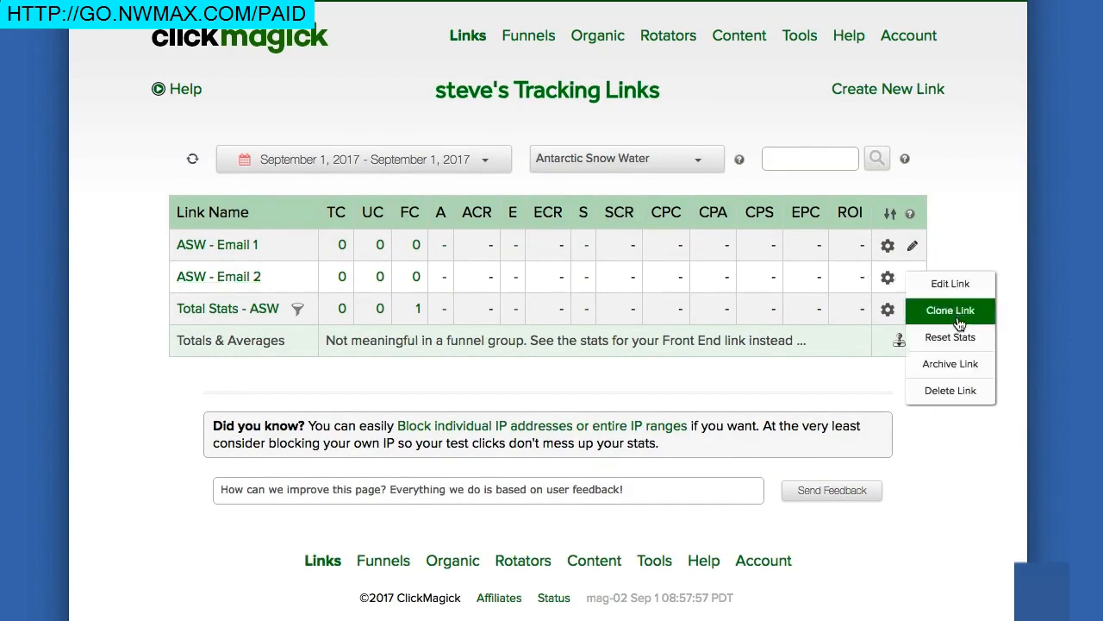
Step: Dismiss the ASW - Email 2 actions, check the funnel diagram, and reopen the link group list
click(966, 239)
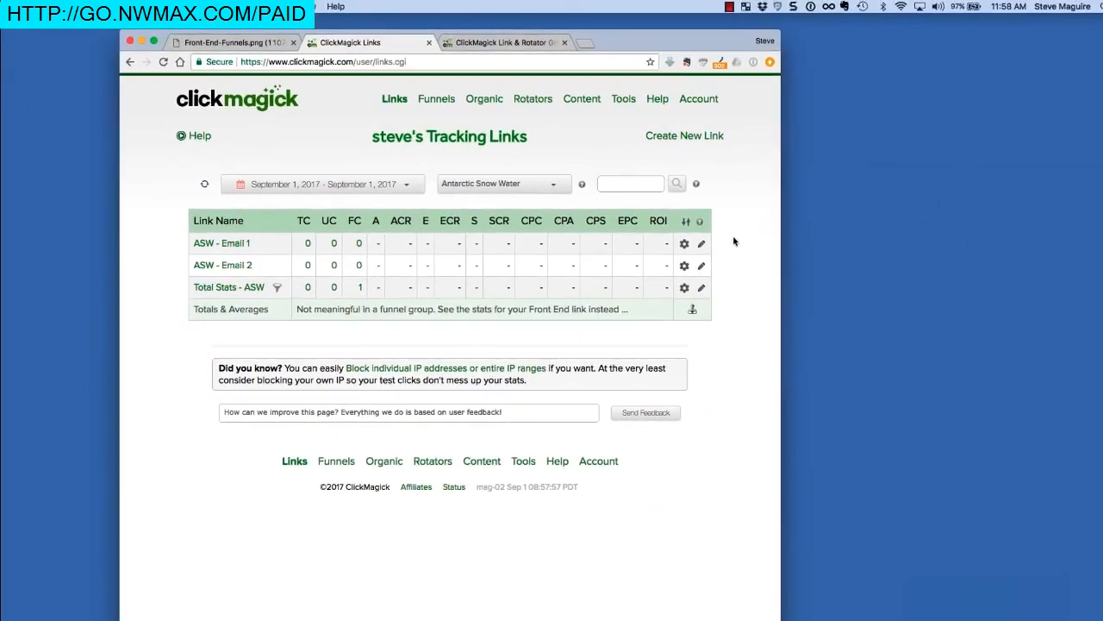
click(259, 43)
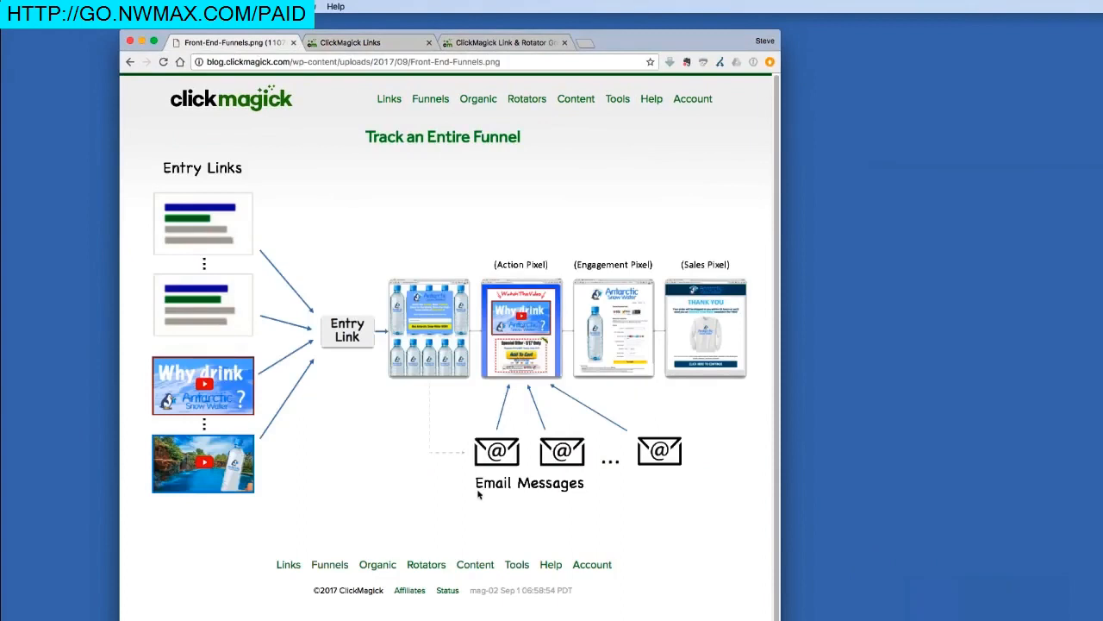
click(401, 45)
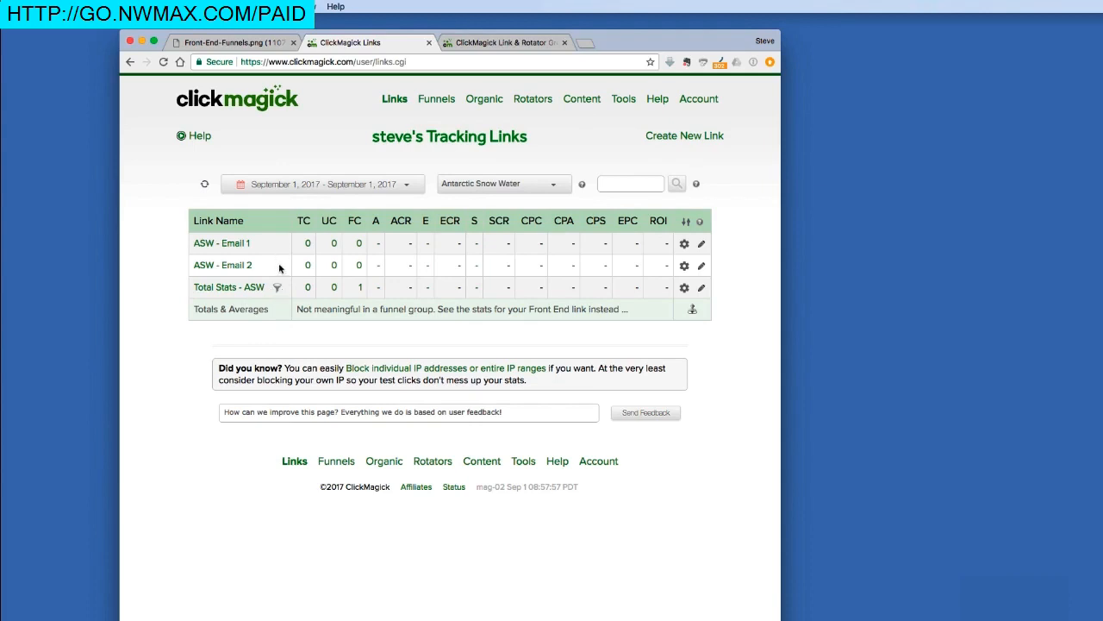
click(535, 183)
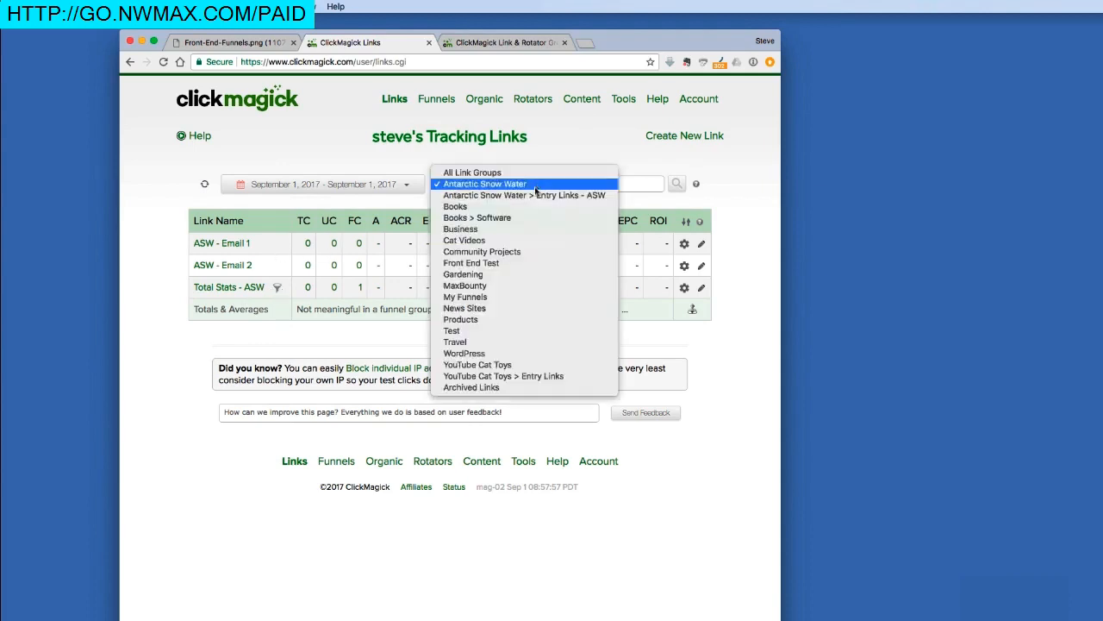
Step: Switch to the Entry Links - ASW group, glance at the funnel diagram, and open Total Stats - Vid 2
click(533, 194)
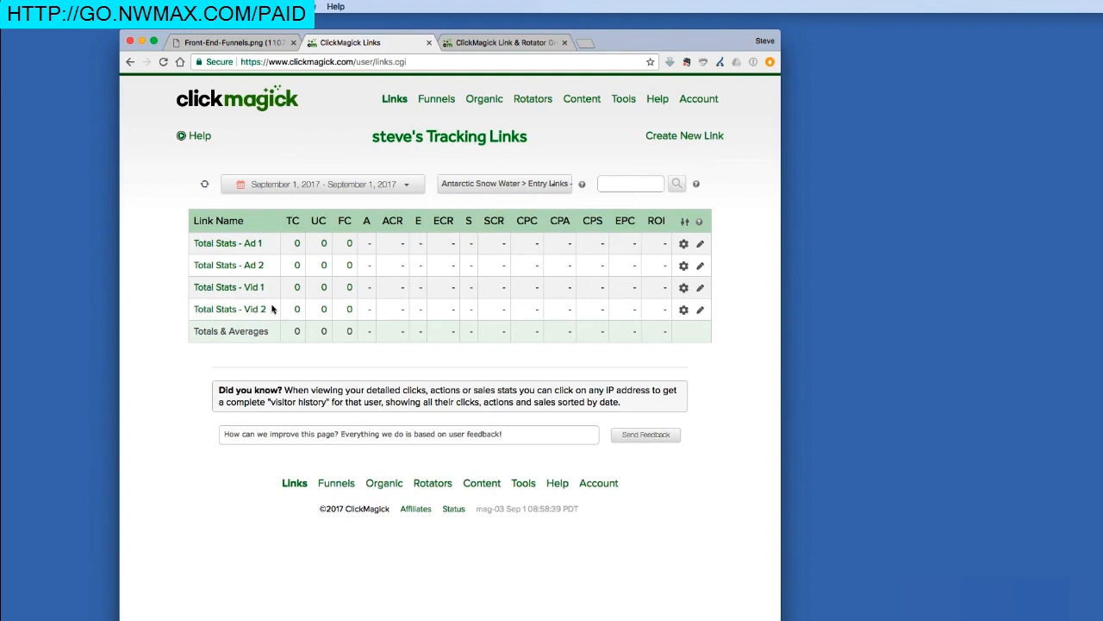
click(241, 43)
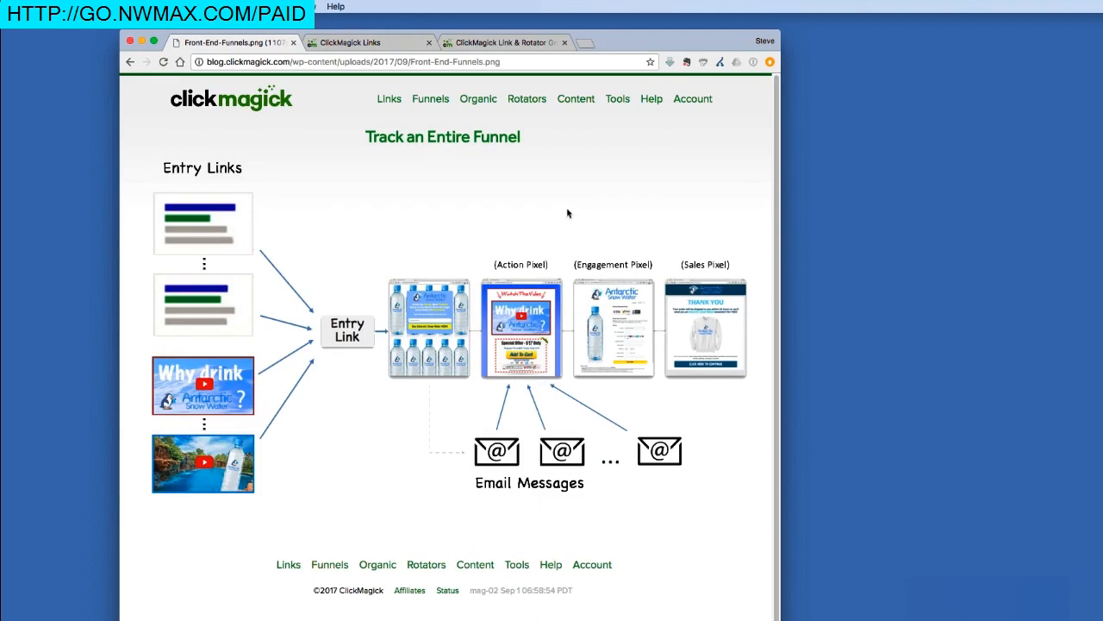
click(390, 47)
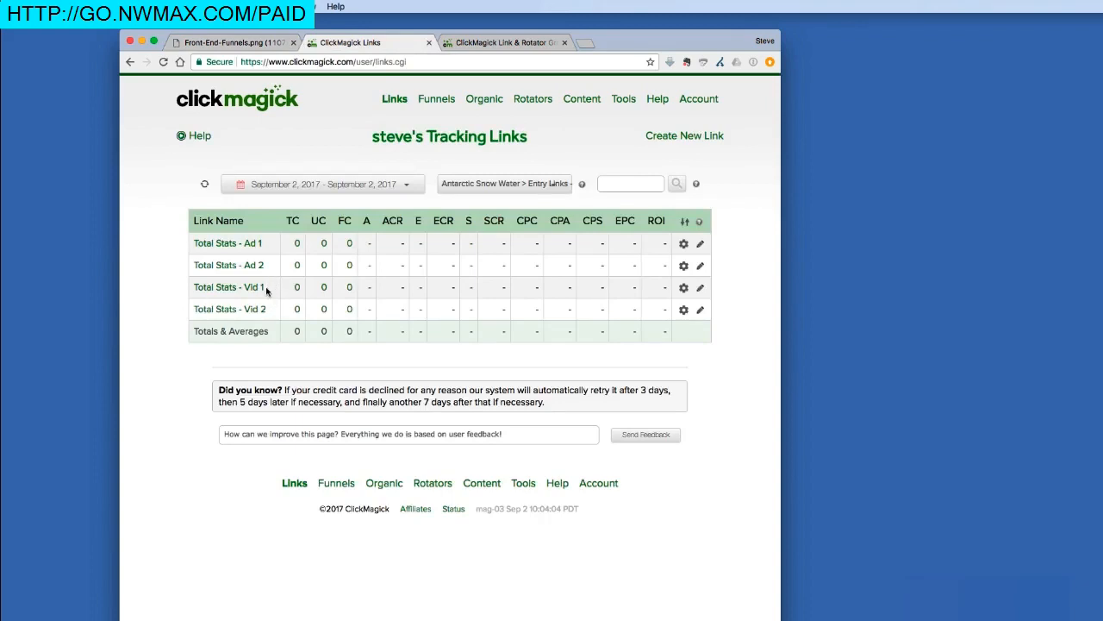
click(226, 312)
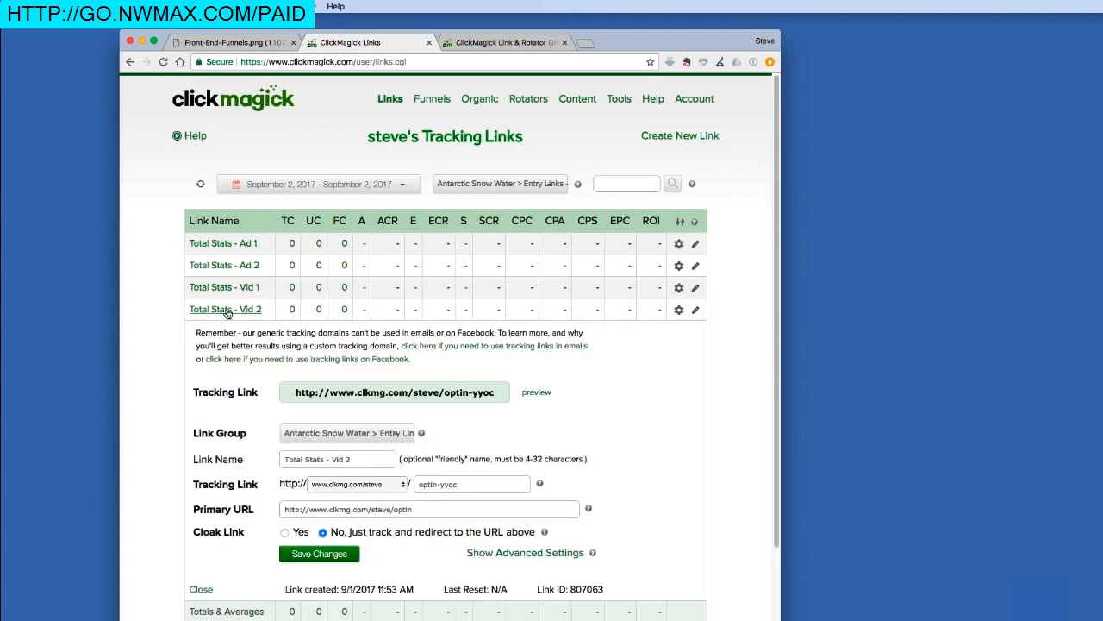
Step: Copy Vid 2's optin-yyoc tracking link URL, then open a new blank browser tab
click(392, 394)
key(ctrl+c)
right_click(392, 393)
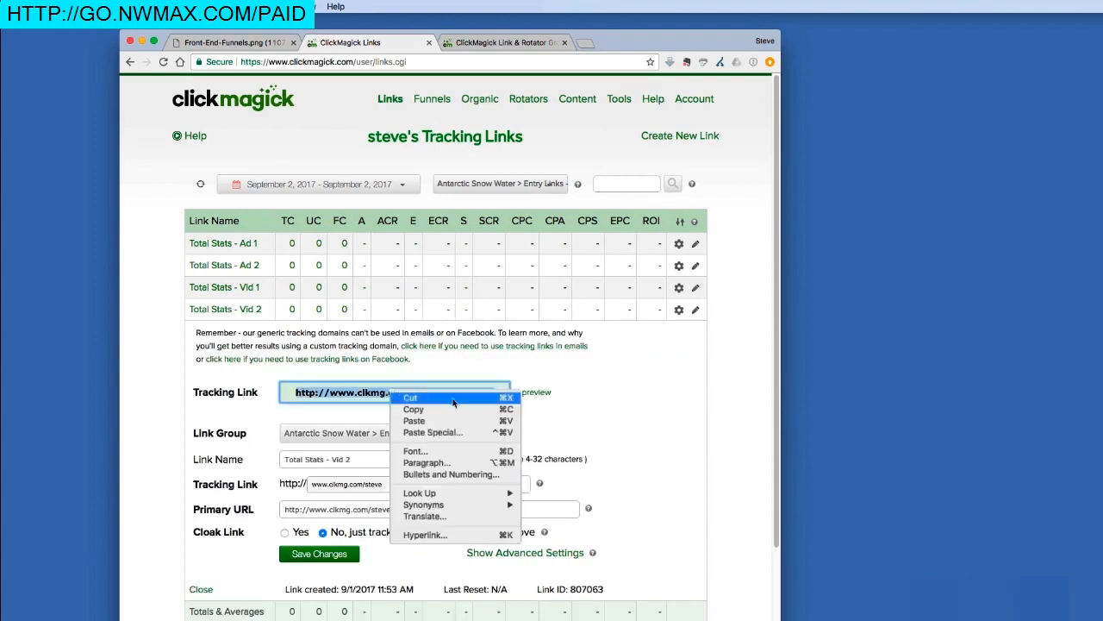
click(419, 410)
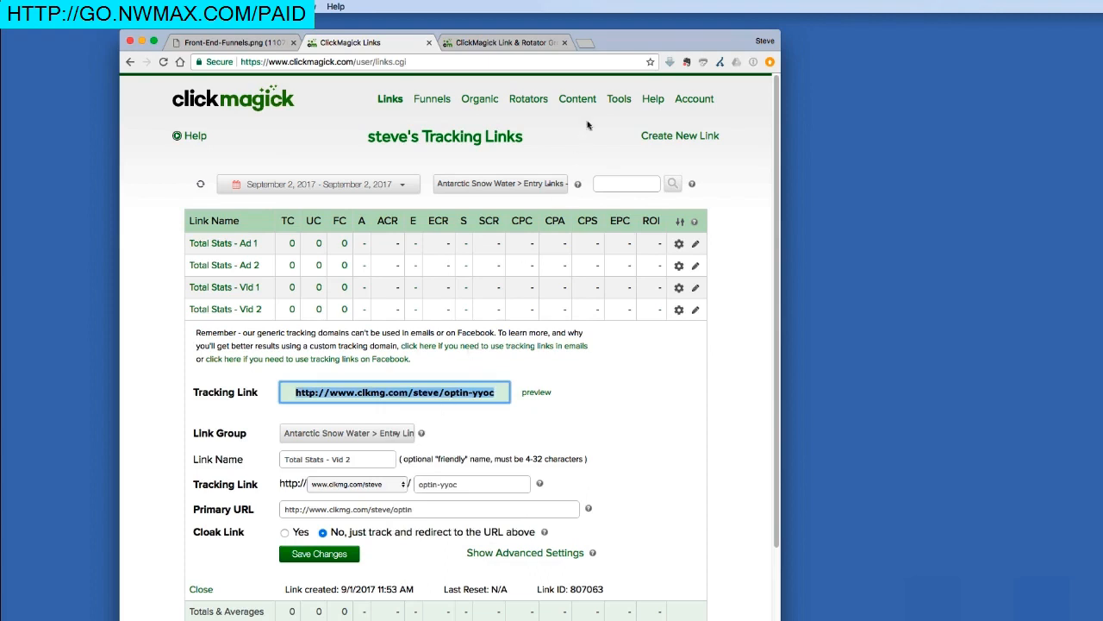
click(585, 43)
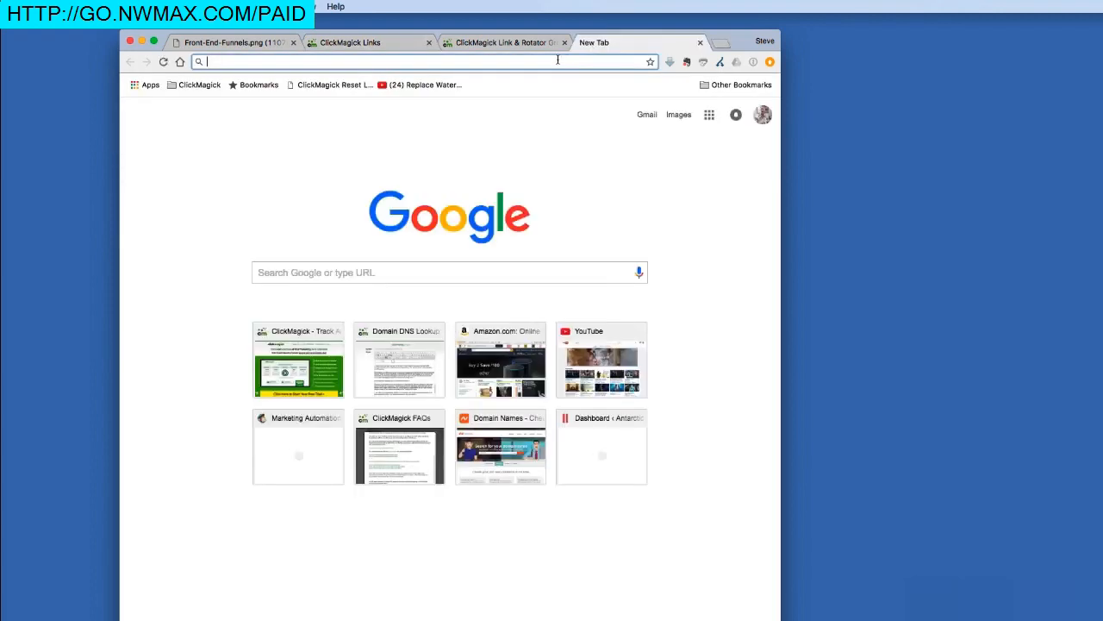
Step: Paste the Vid 2 tracking URL into the new tab's address bar and load it
right_click(558, 61)
click(580, 88)
key(Return)
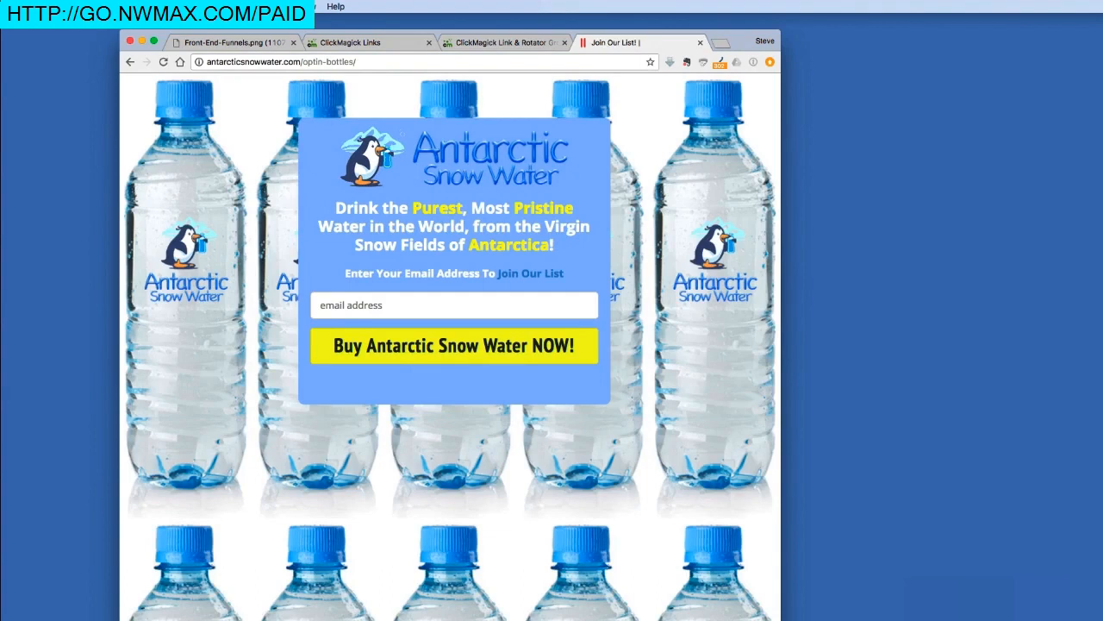
Step: Enter an email address in the opt-in form and submit it to reach the sales video
click(368, 303)
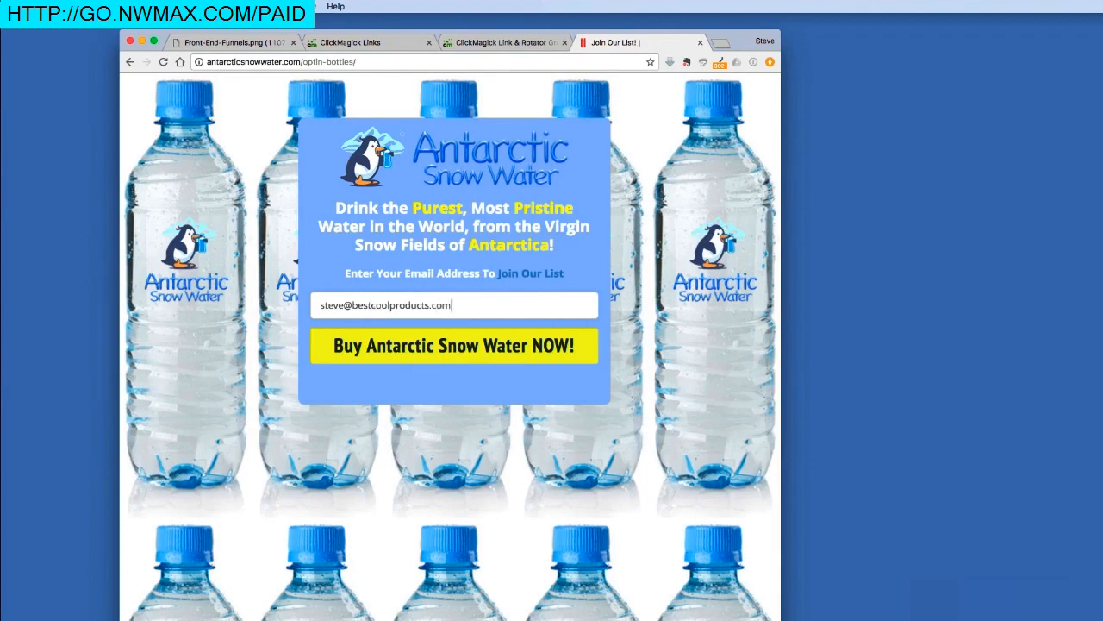
click(394, 343)
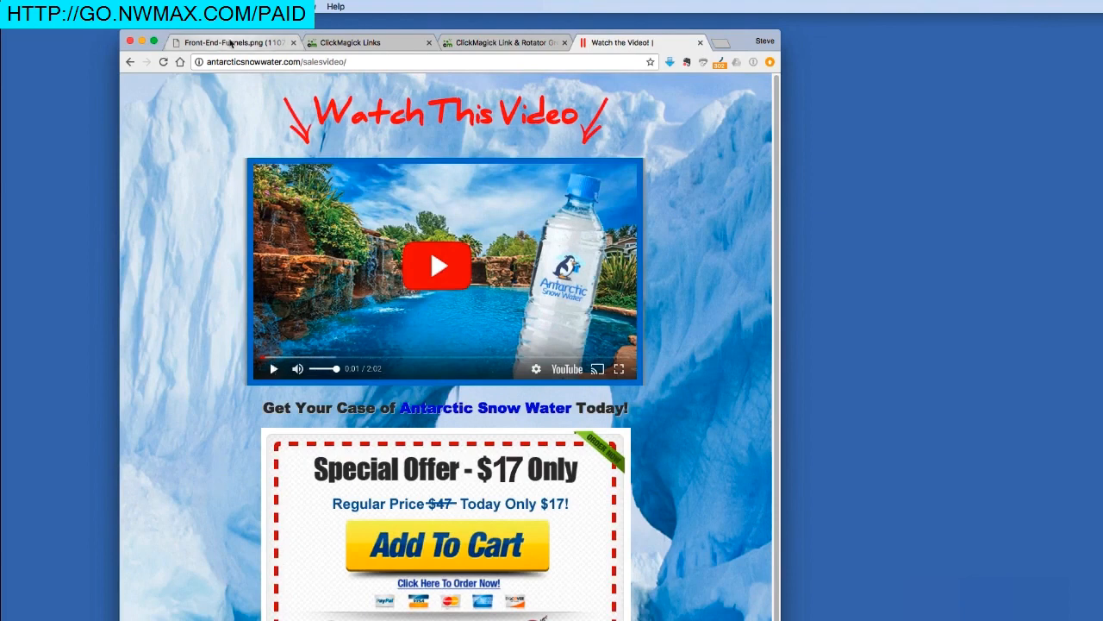
Step: Buy the $17 Antarctic Snow Water offer via Add To Cart and PAY NOW, reaching the Thank You page
click(231, 43)
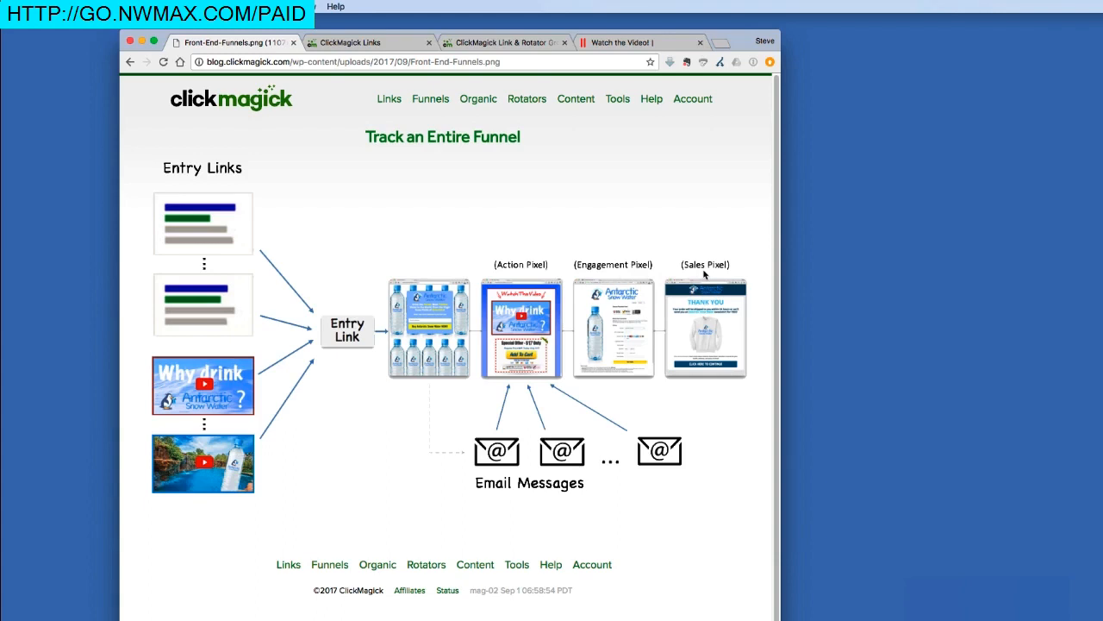
click(622, 42)
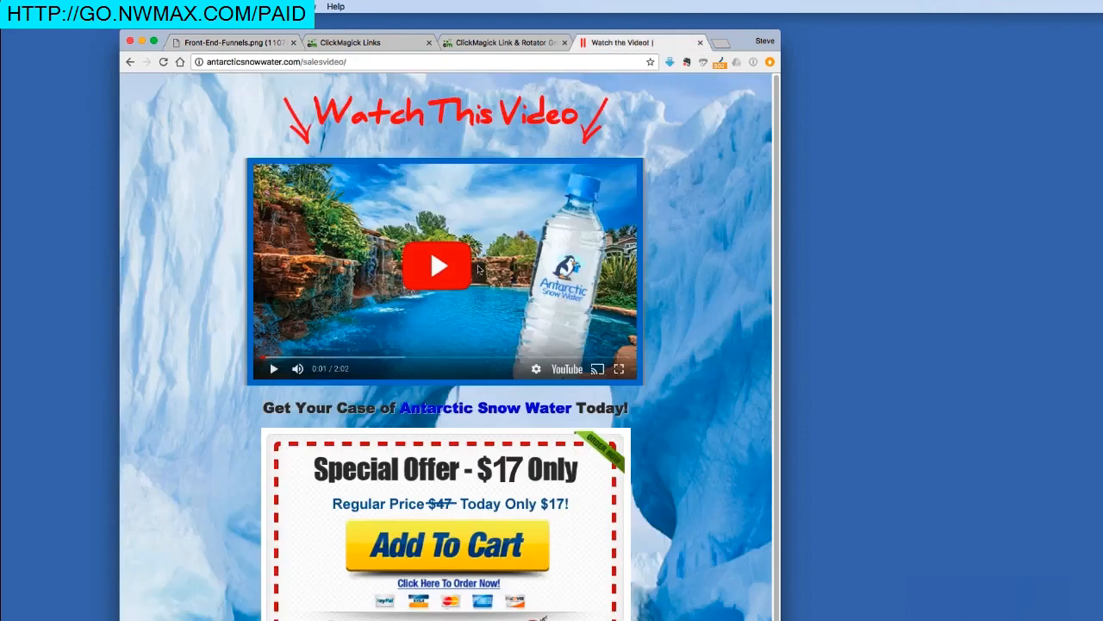
click(466, 543)
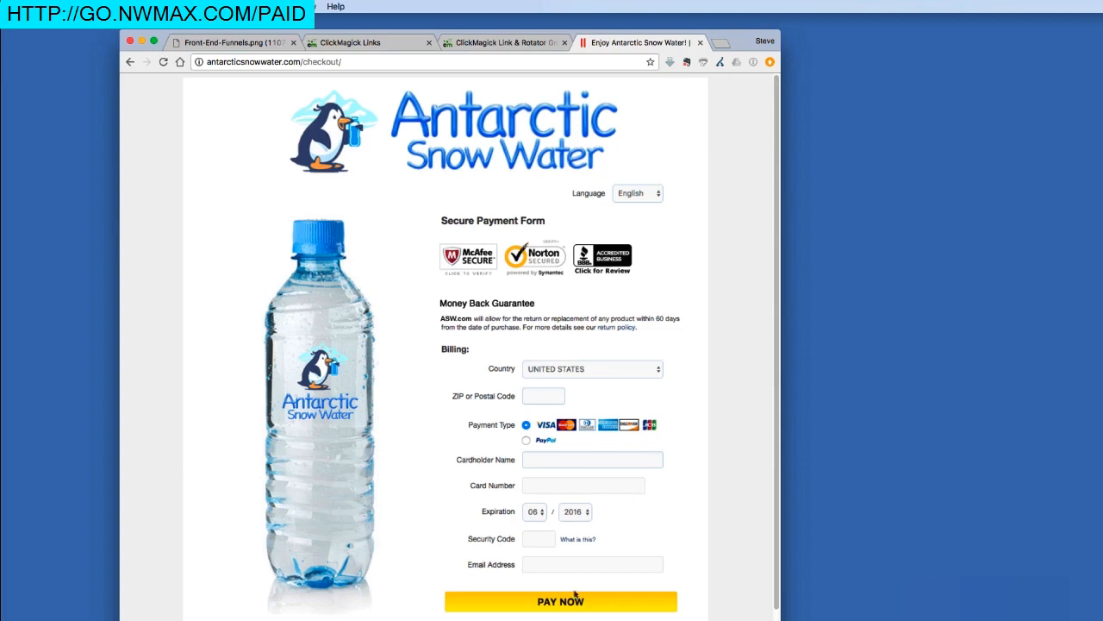
click(560, 602)
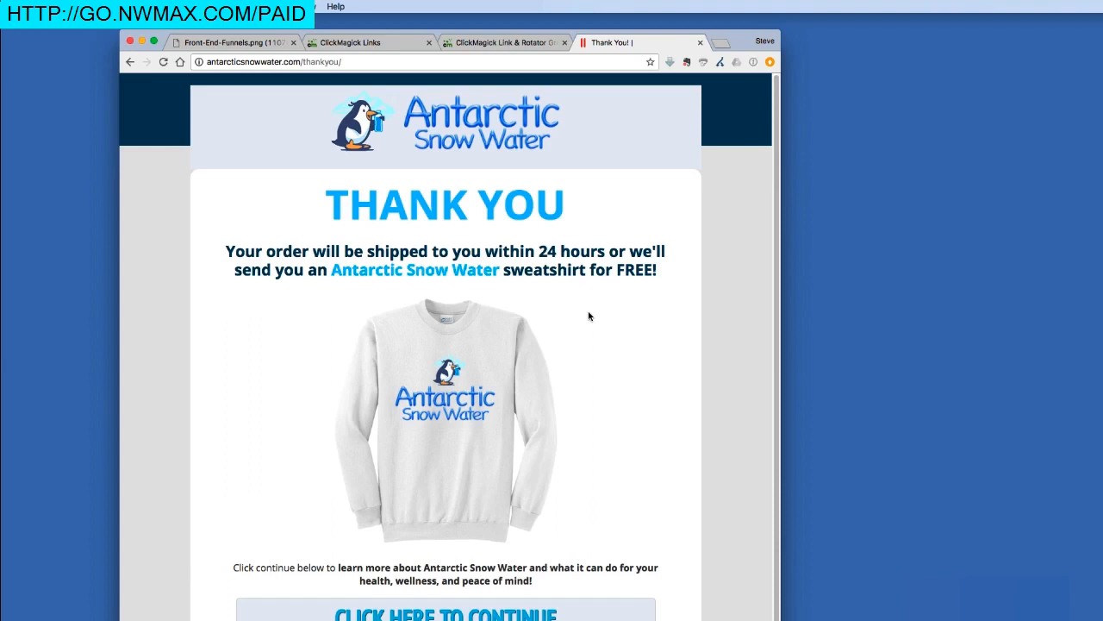
click(399, 42)
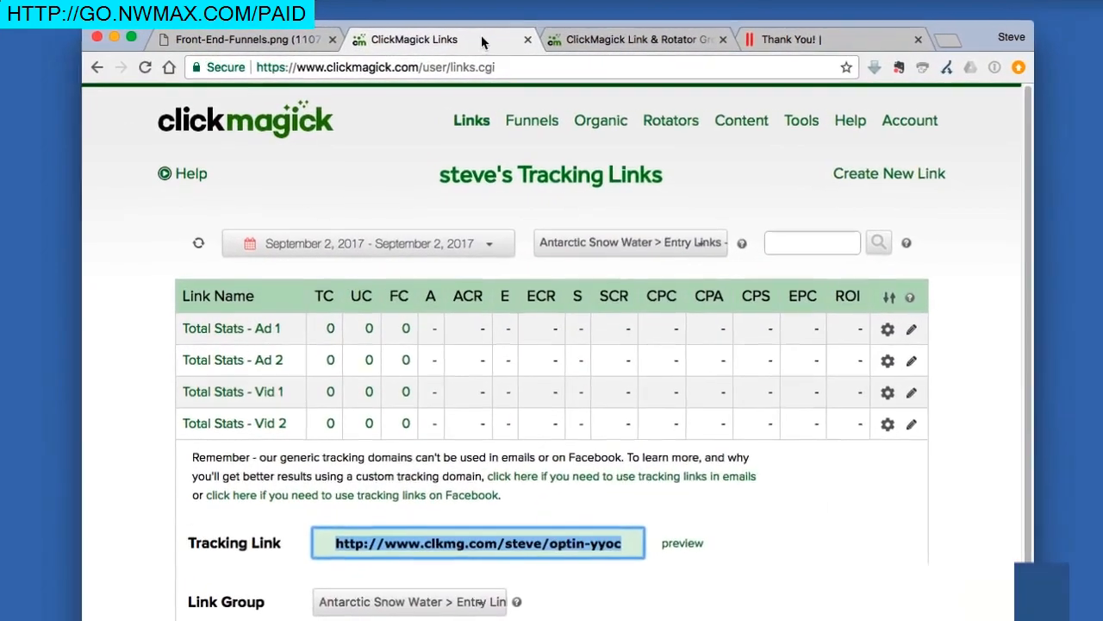
Step: Refresh the entry link stats so Vid 2 shows 1 click, 1 sale and 17.00 EPC
click(200, 184)
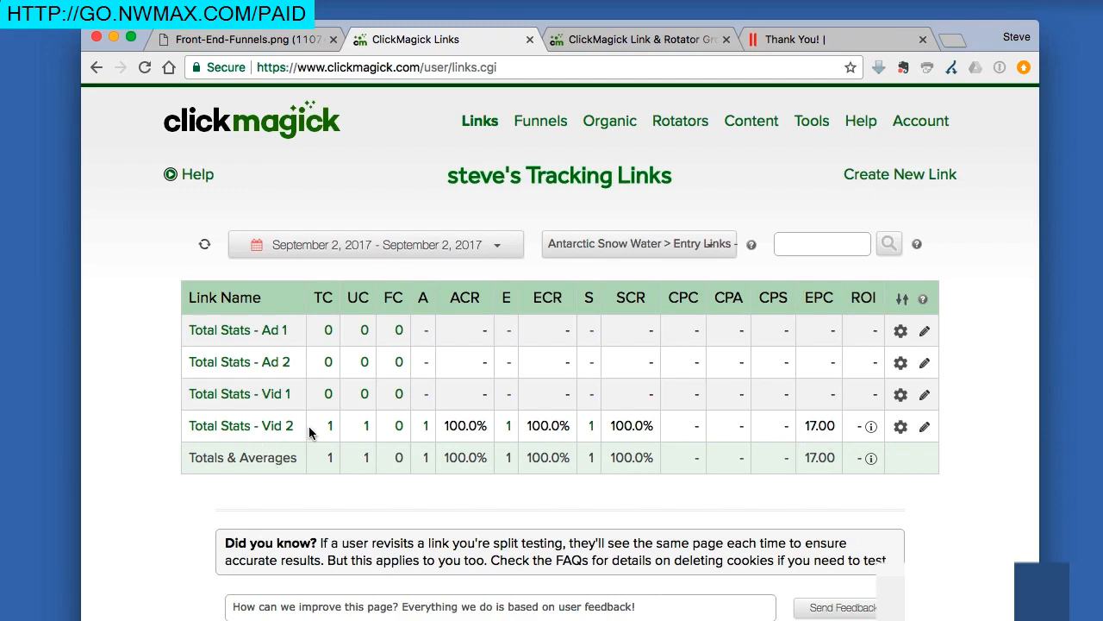
click(579, 241)
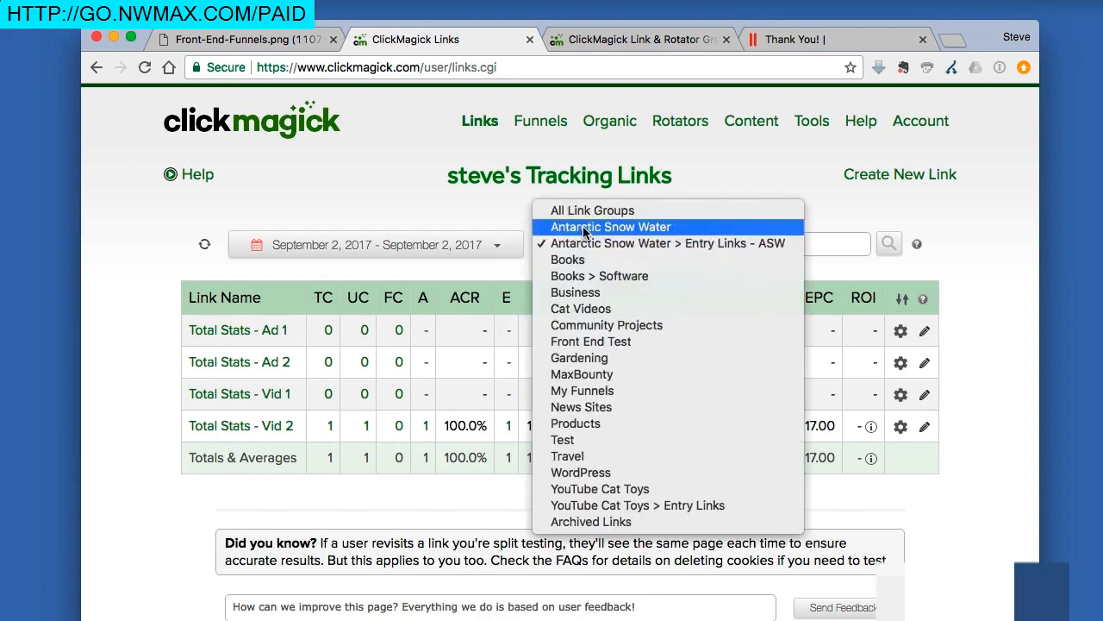
Step: Check the Antarctic Snow Water group's 17.00 sale, then return to Entry Links - ASW and the funnel diagram
click(583, 228)
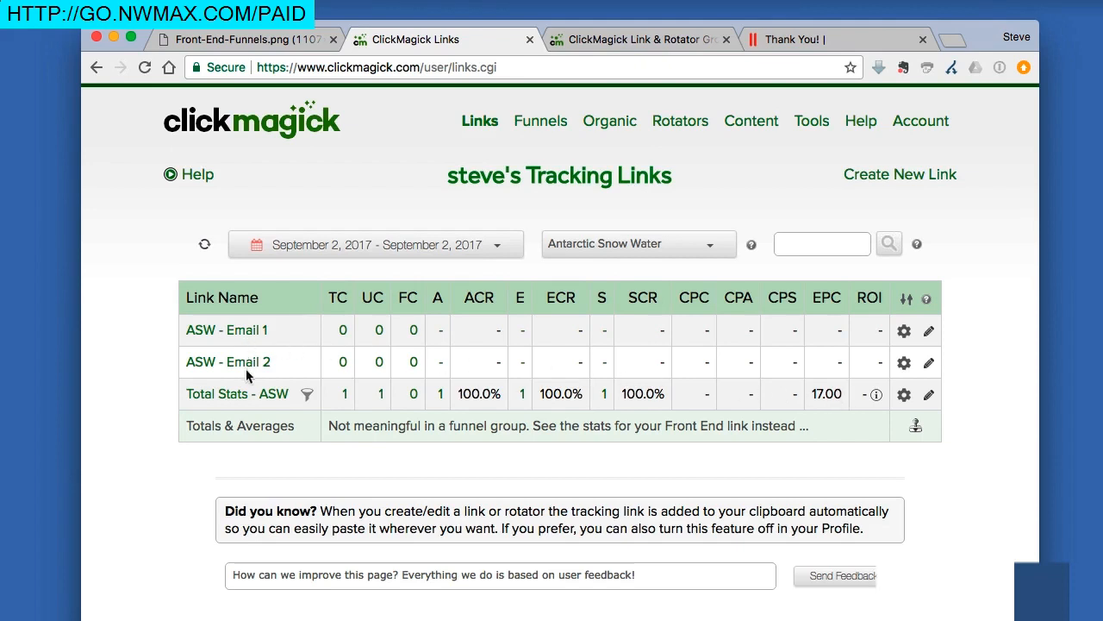
click(632, 245)
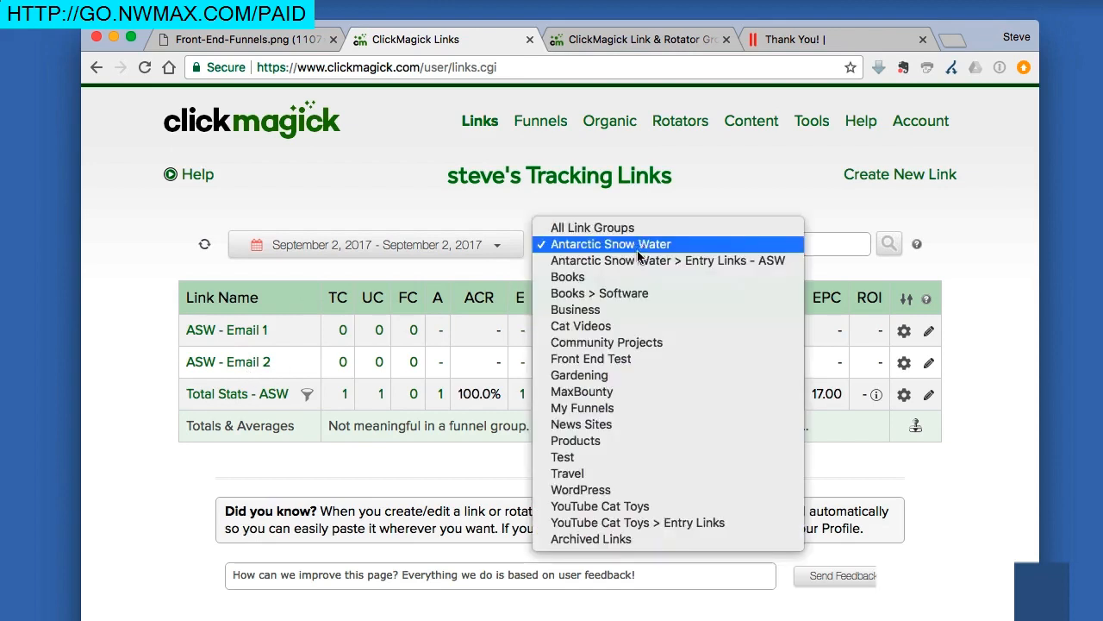
click(639, 260)
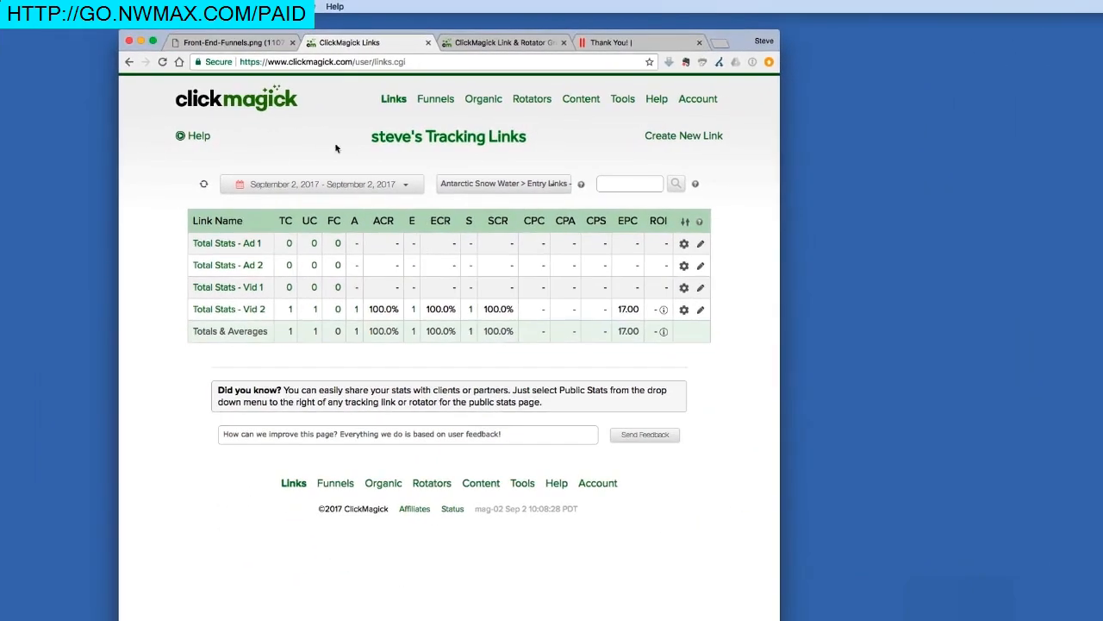
click(242, 43)
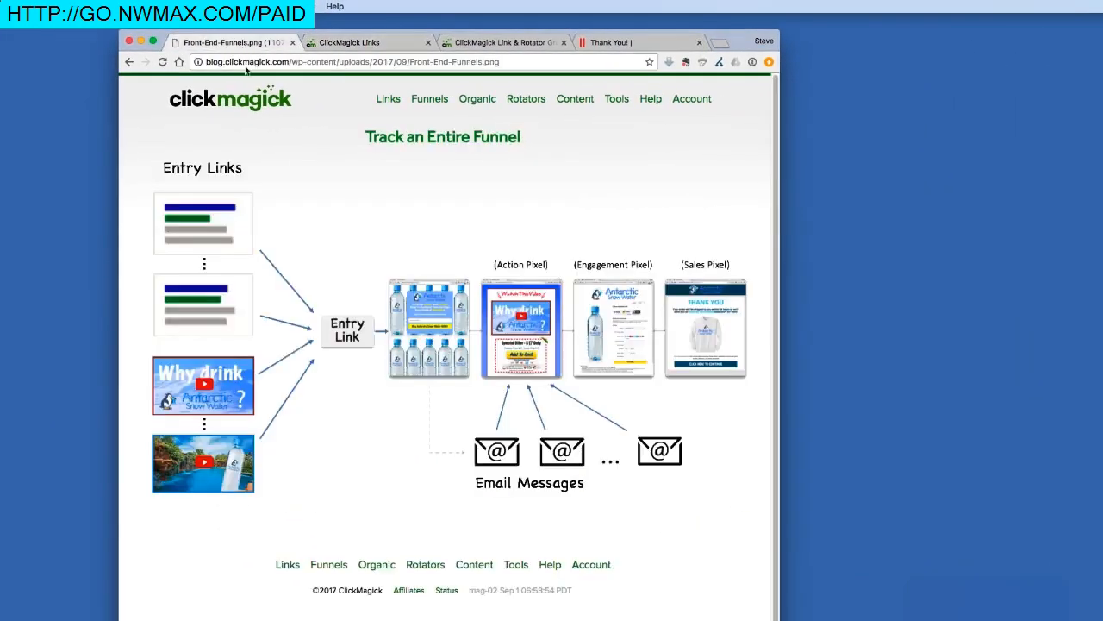